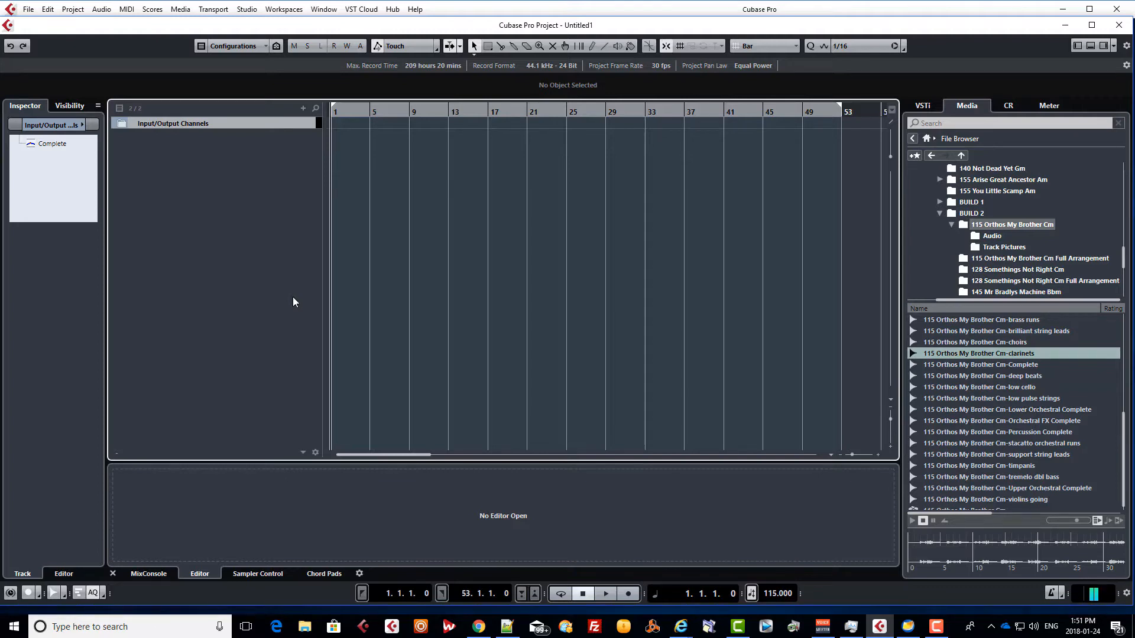
Step: Preview the Upper Orchestral Complete and Lower Orchestral Complete loops from the 115 Orthos My Brother Cm folder
{"action": "left_click", "coordinate": [1007, 488]}
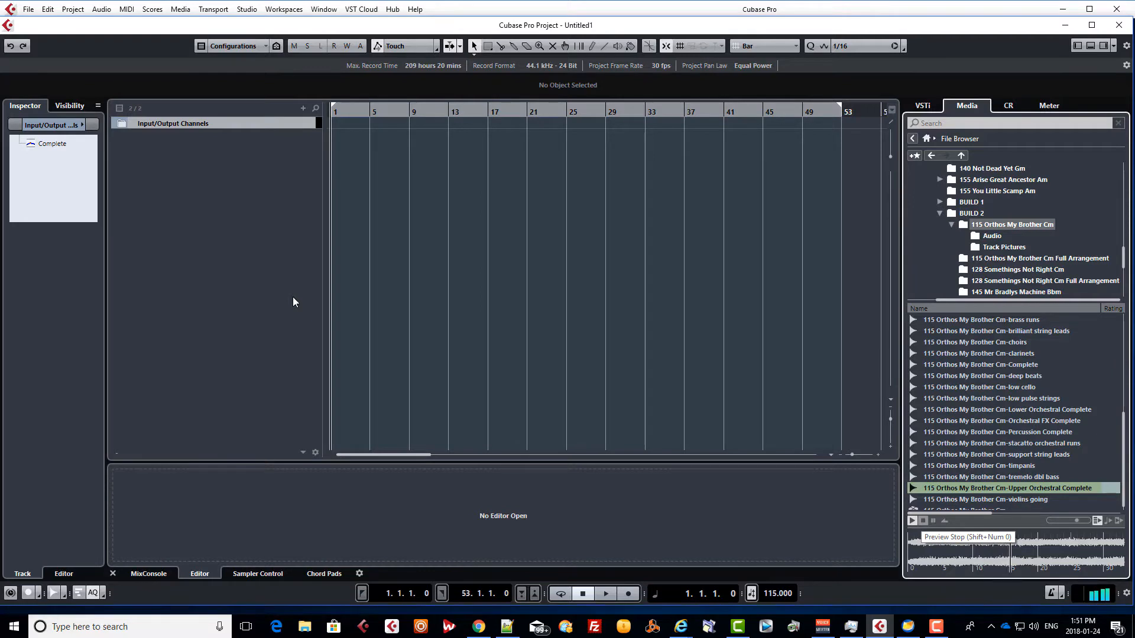
{"action": "key", "text": "shift+KP_0"}
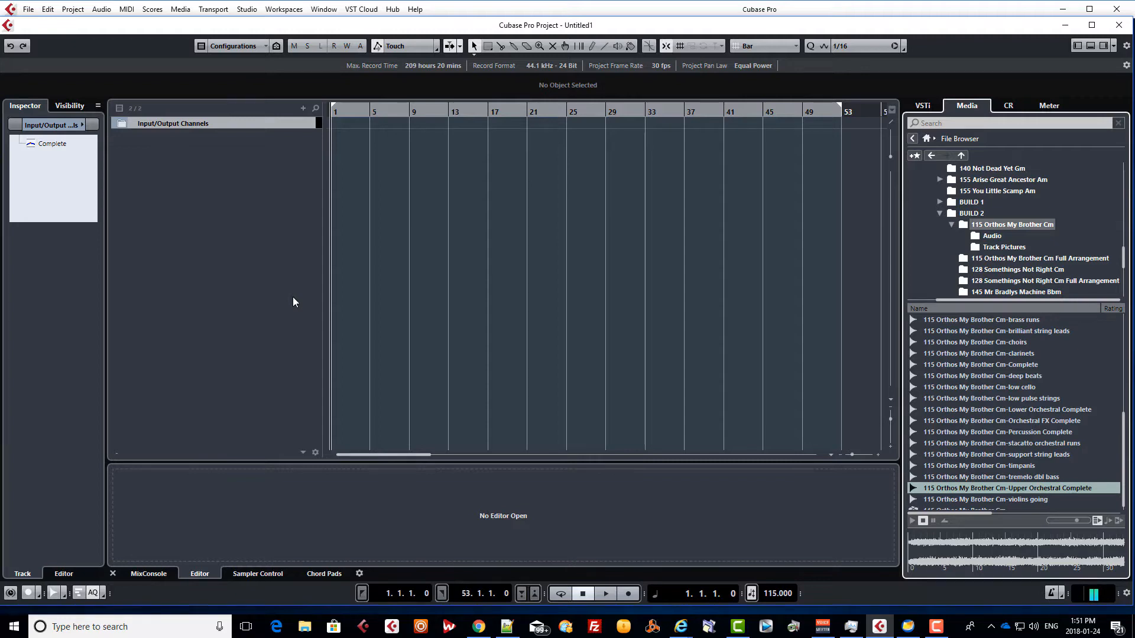
{"action": "key", "text": "Up"}
{"action": "key", "text": "Up"}
{"action": "key", "text": "Up"}
{"action": "key", "text": "Up"}
{"action": "key", "text": "Up"}
{"action": "key", "text": "Up"}
{"action": "key", "text": "Up"}
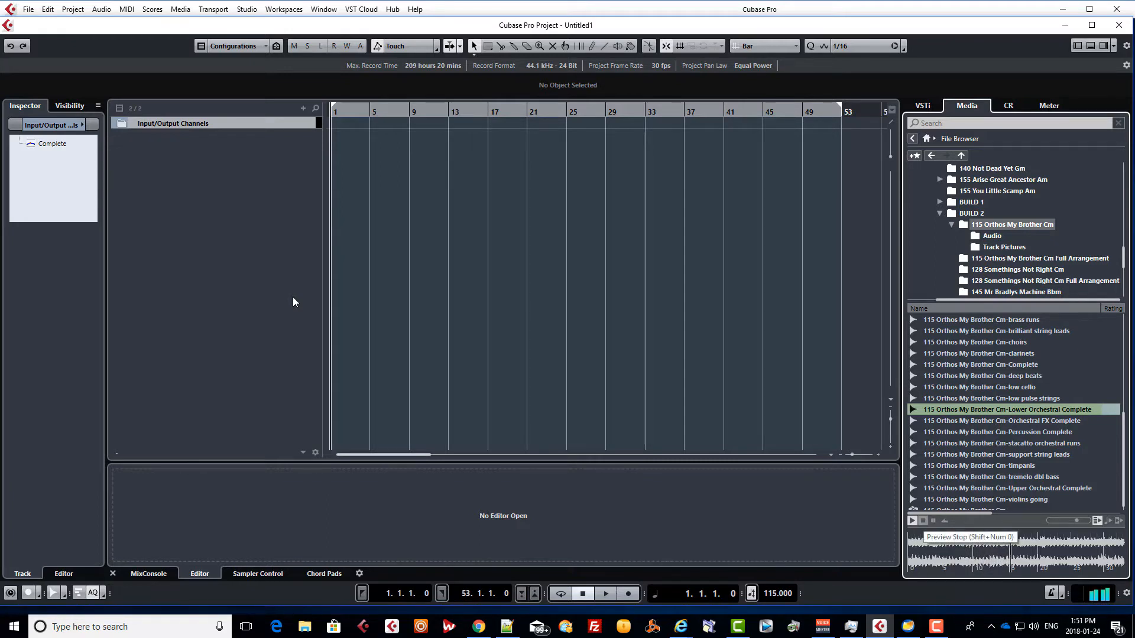
{"action": "key", "text": "shift+KP_0"}
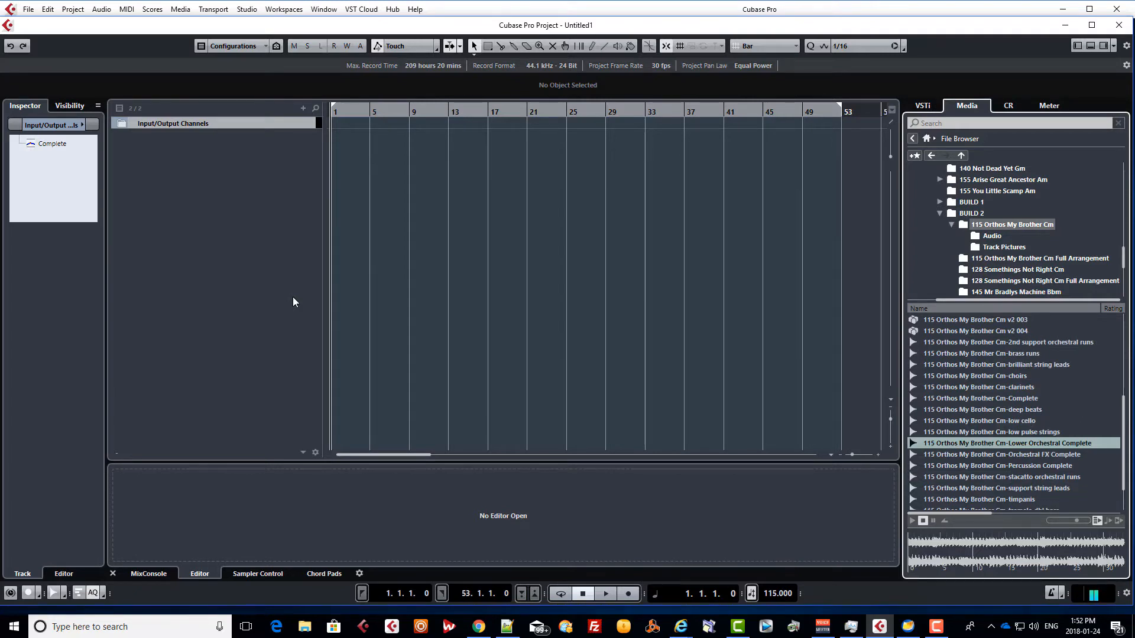
Step: Preview the 115 Orthos My Brother Cm-deep beats loop and place it on a new audio track starting at bar 1
{"action": "key", "text": "Up"}
{"action": "key", "text": "Up"}
{"action": "key", "text": "Up"}
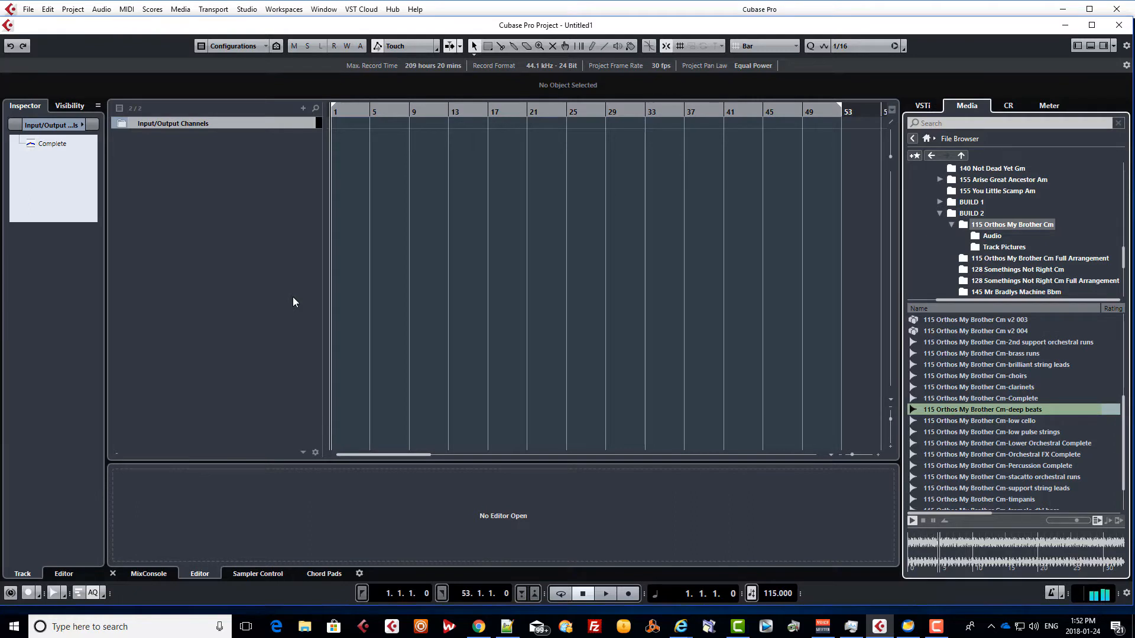
{"action": "key", "text": "space"}
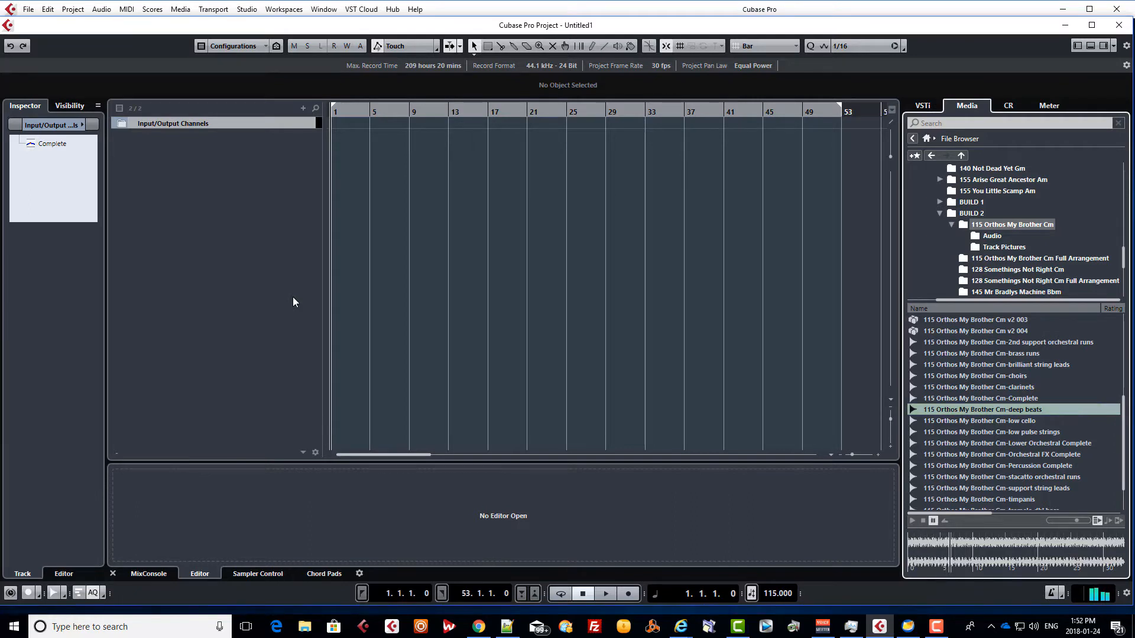
{"action": "left_click_drag", "start_coordinate": [982, 409], "coordinate": [296, 302]}
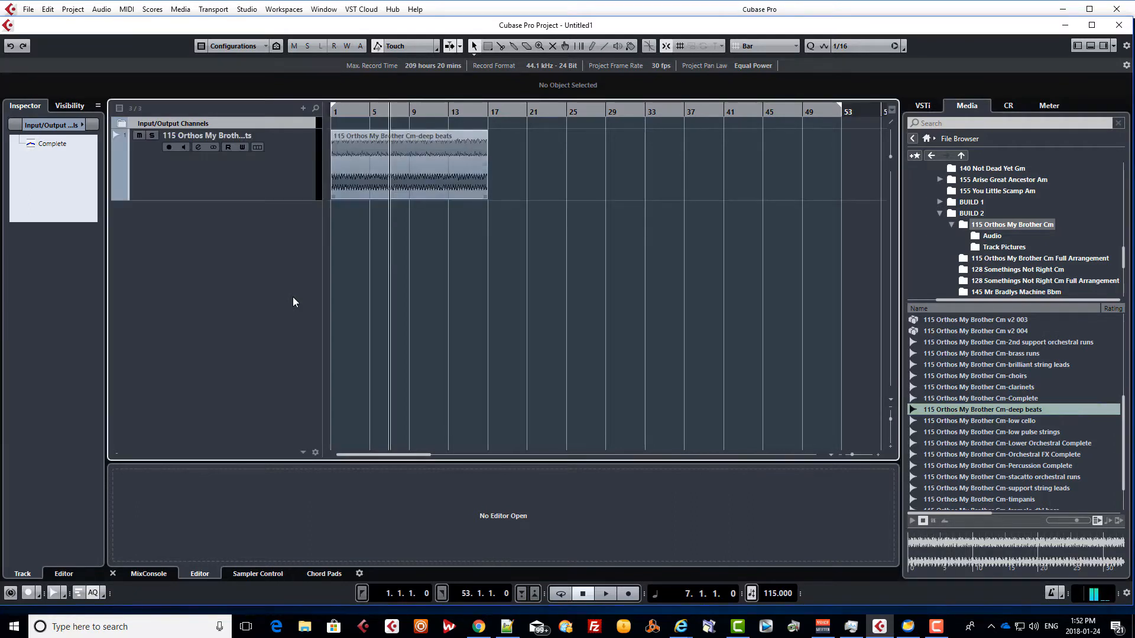
Step: Move the right locator to bar 17, where the deep beats event ends, and open that event in the Sample Editor
{"action": "mouse_move", "coordinate": [840, 107]}
{"action": "left_mouse_down"}
{"action": "mouse_move", "coordinate": [472, 106]}
{"action": "mouse_move", "coordinate": [485, 107]}
{"action": "left_mouse_up"}
{"action": "double_click", "coordinate": [438, 166]}
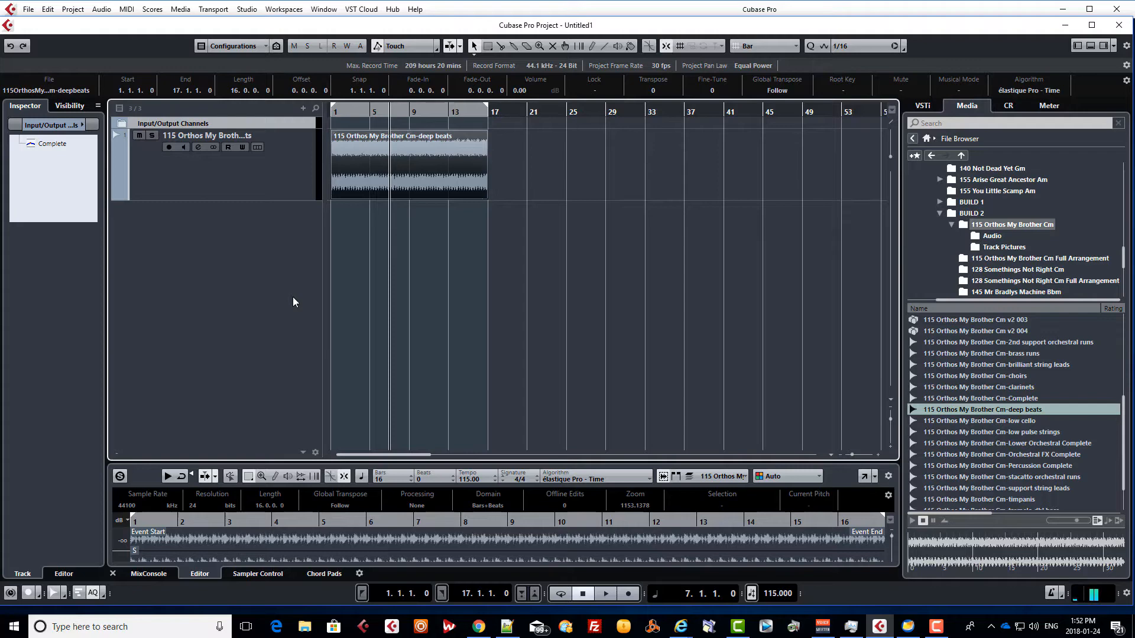
Step: Set the project tempo to 105 and time-stretch the deep beats event to end at bar 17
{"action": "type", "text": "105"}
{"action": "key", "text": "Return"}
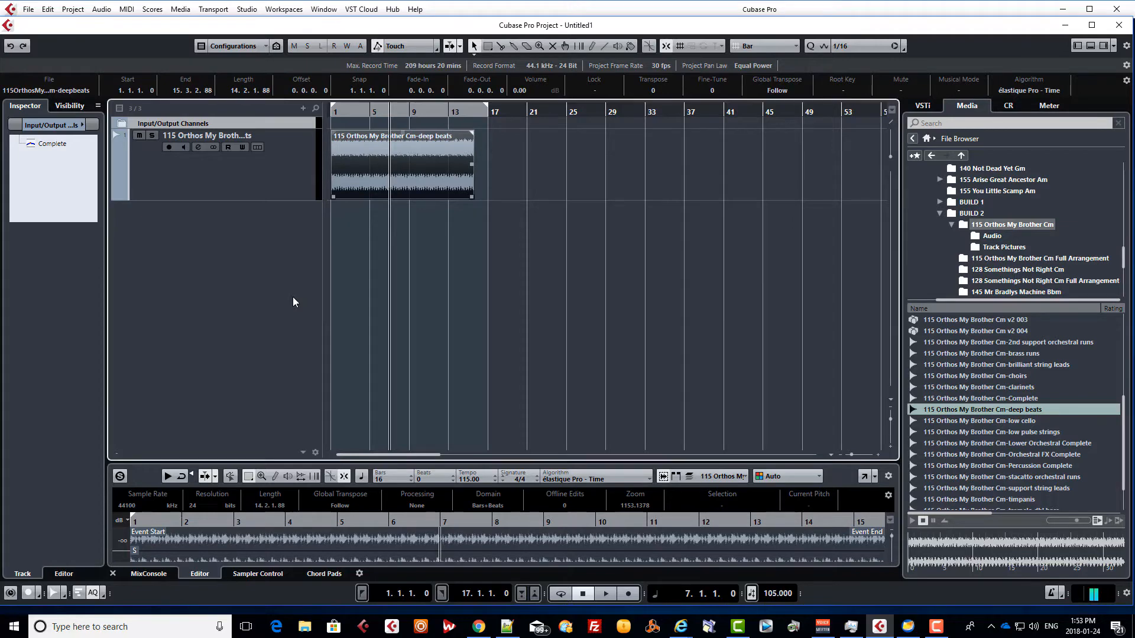
{"action": "key", "text": "1"}
{"action": "key", "text": "1"}
{"action": "key", "text": "1"}
{"action": "left_click_drag", "start_coordinate": [473, 195], "coordinate": [487, 197]}
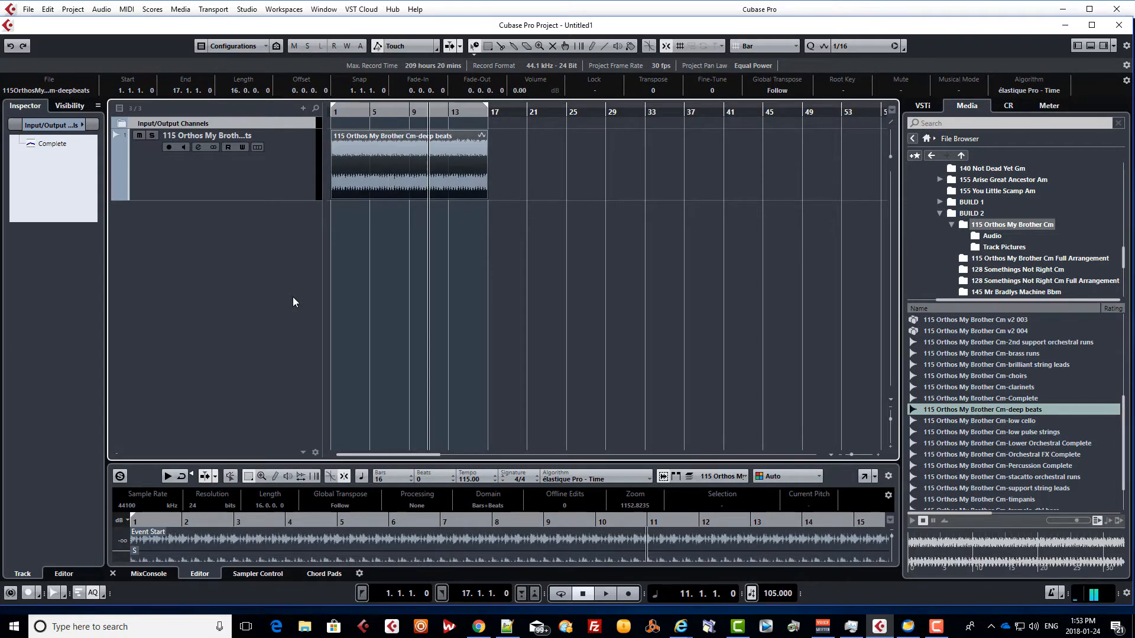
Step: Play back the stretched deep beats event and undo the time-stretch
{"action": "key", "text": "space"}
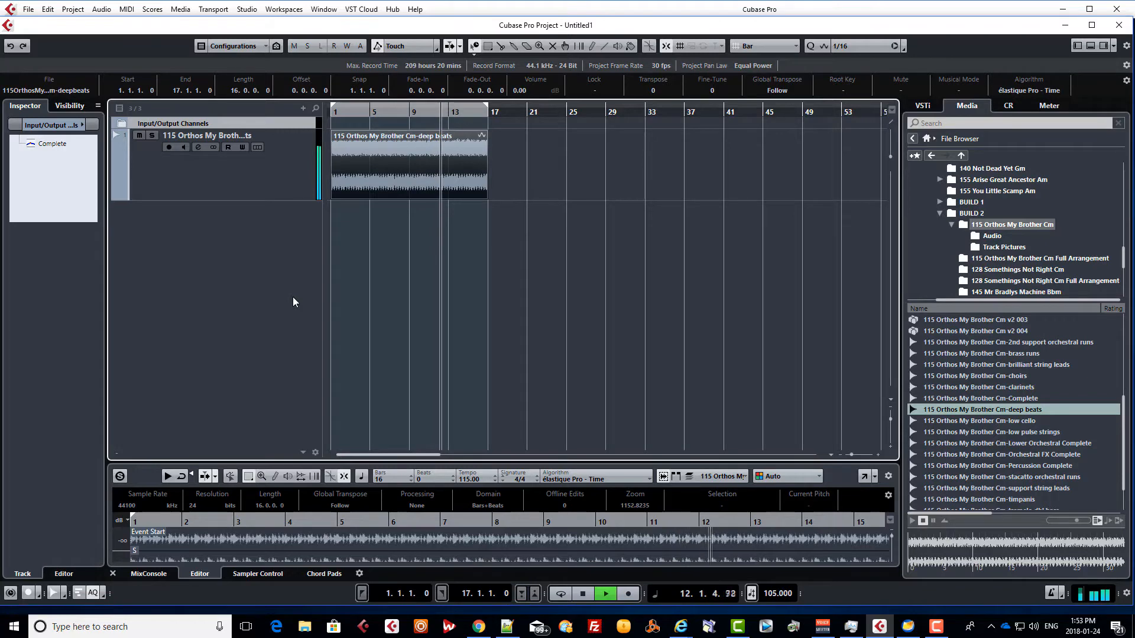
{"action": "key", "text": "space"}
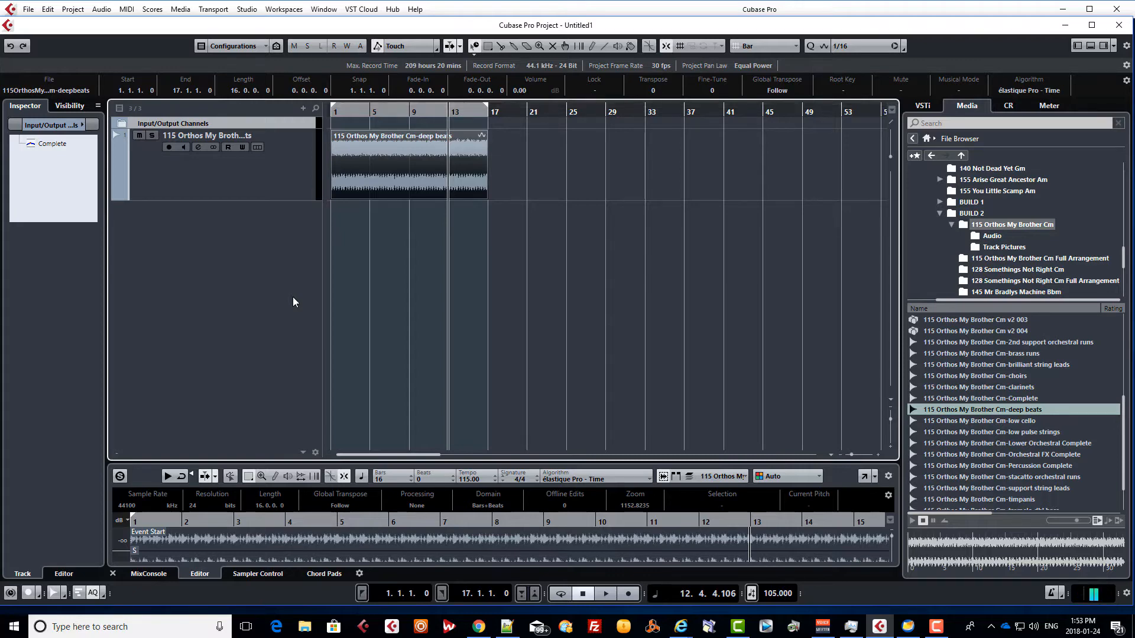
{"action": "key", "text": "ctrl+z"}
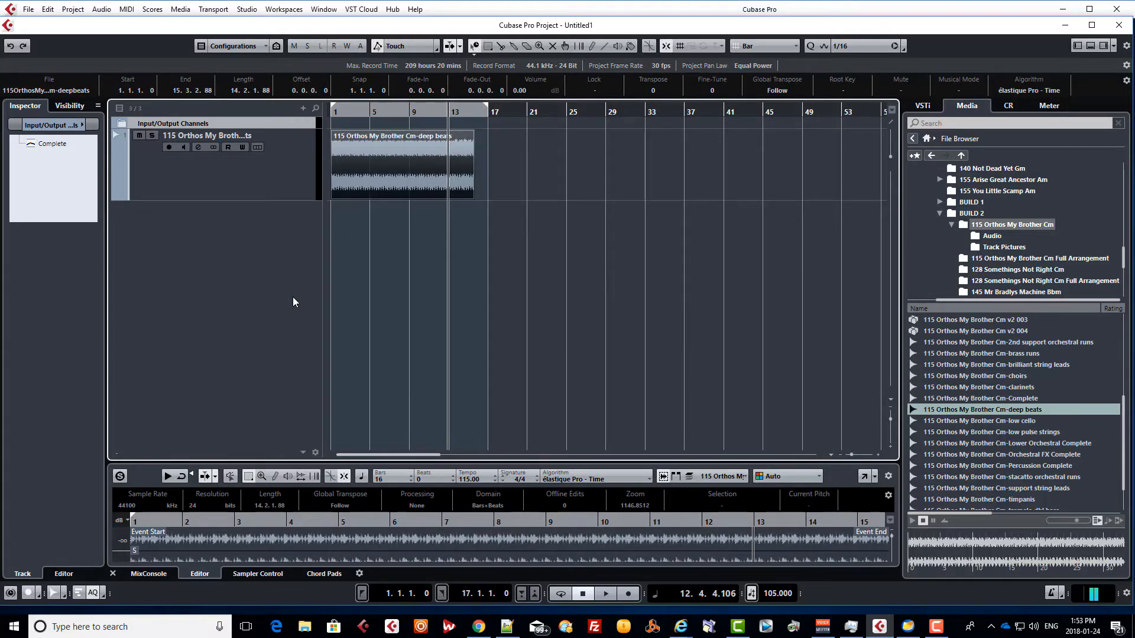
Step: Set the project tempo to 120, time-stretch the deep beats event to end at bar 17, and play it from the start
{"action": "key", "text": "shift+t"}
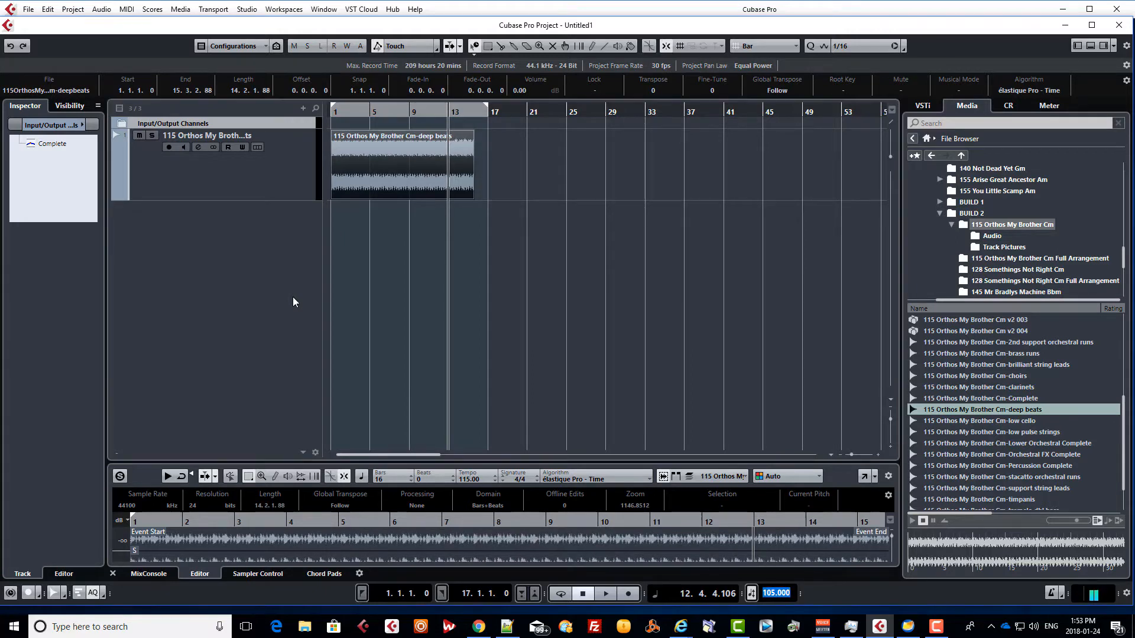
{"action": "type", "text": "120"}
{"action": "key", "text": "Return"}
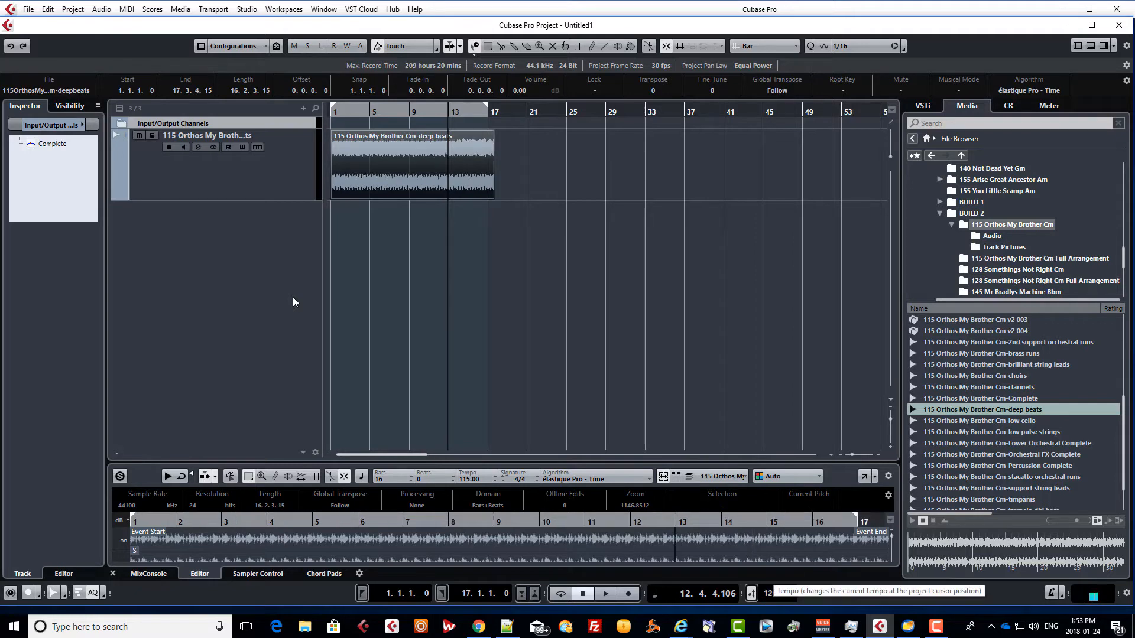
{"action": "key", "text": "Home"}
{"action": "left_click_drag", "start_coordinate": [492, 196], "coordinate": [487, 197]}
{"action": "key", "text": "space"}
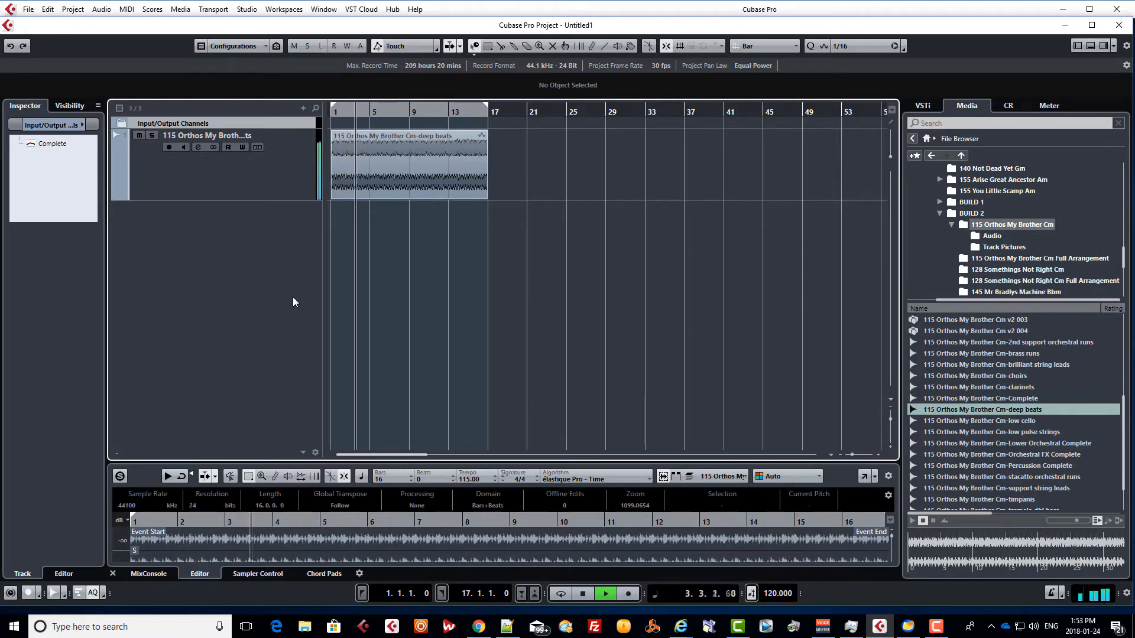
{"action": "key", "text": "space"}
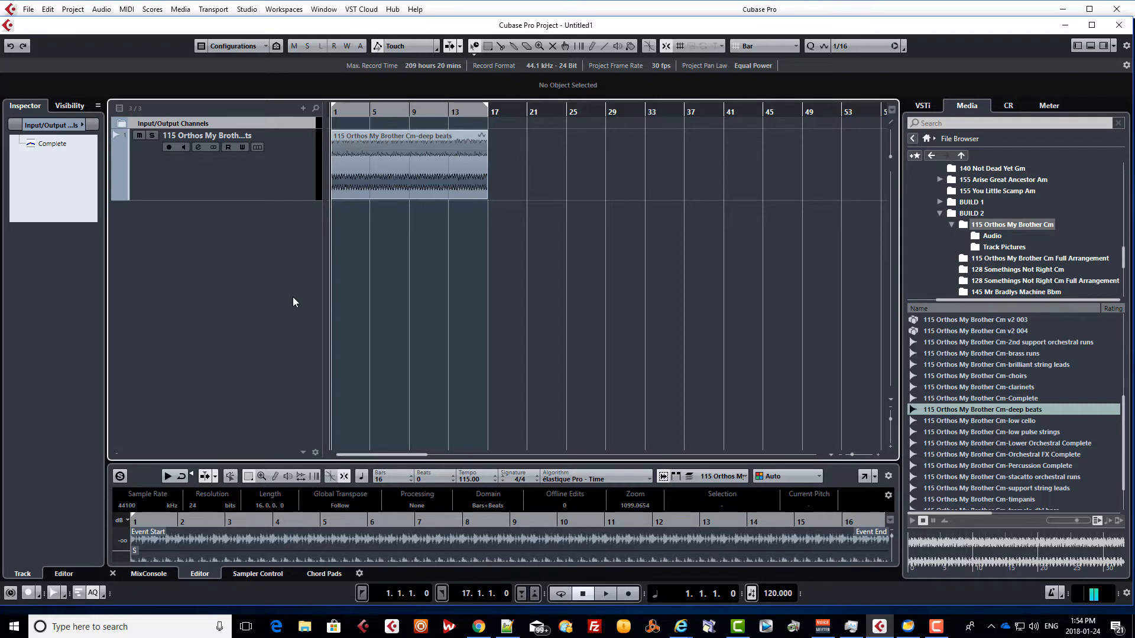
Step: Preview the Lower Orchestral Complete loop and place it on a new audio track below deep beats, starting at bar 1
{"action": "key", "text": "Down"}
{"action": "key", "text": "Down"}
{"action": "key", "text": "Down"}
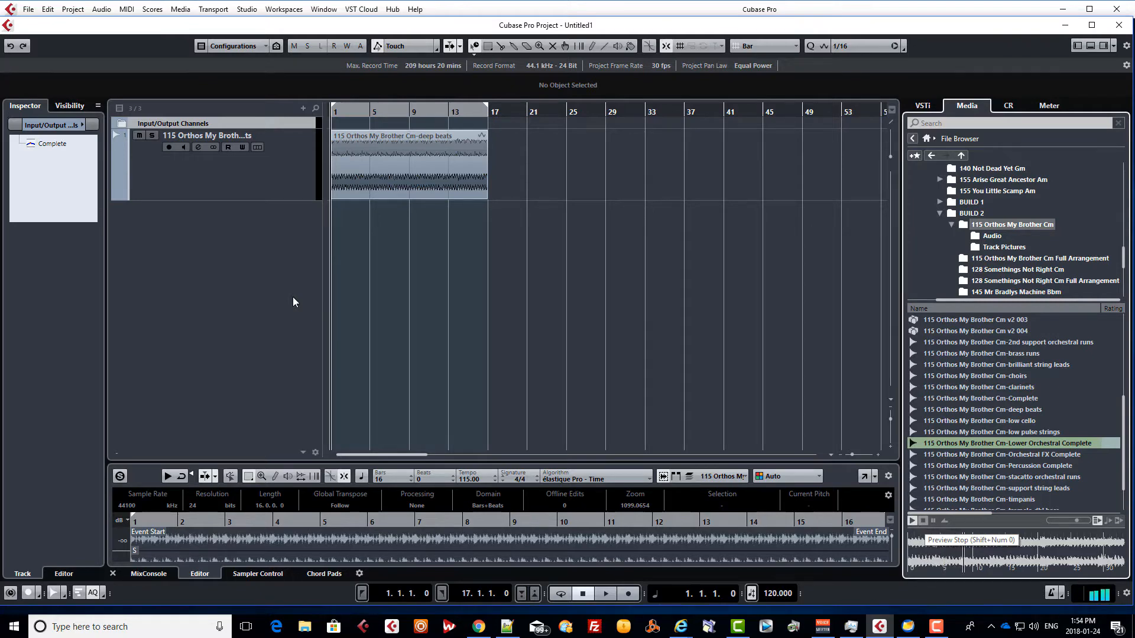
{"action": "key", "text": "shift+KP_0"}
{"action": "mouse_move", "coordinate": [1005, 443]}
{"action": "left_mouse_down"}
{"action": "mouse_move", "coordinate": [402, 236]}
{"action": "mouse_move", "coordinate": [443, 215]}
{"action": "mouse_move", "coordinate": [350, 220]}
{"action": "left_mouse_up"}
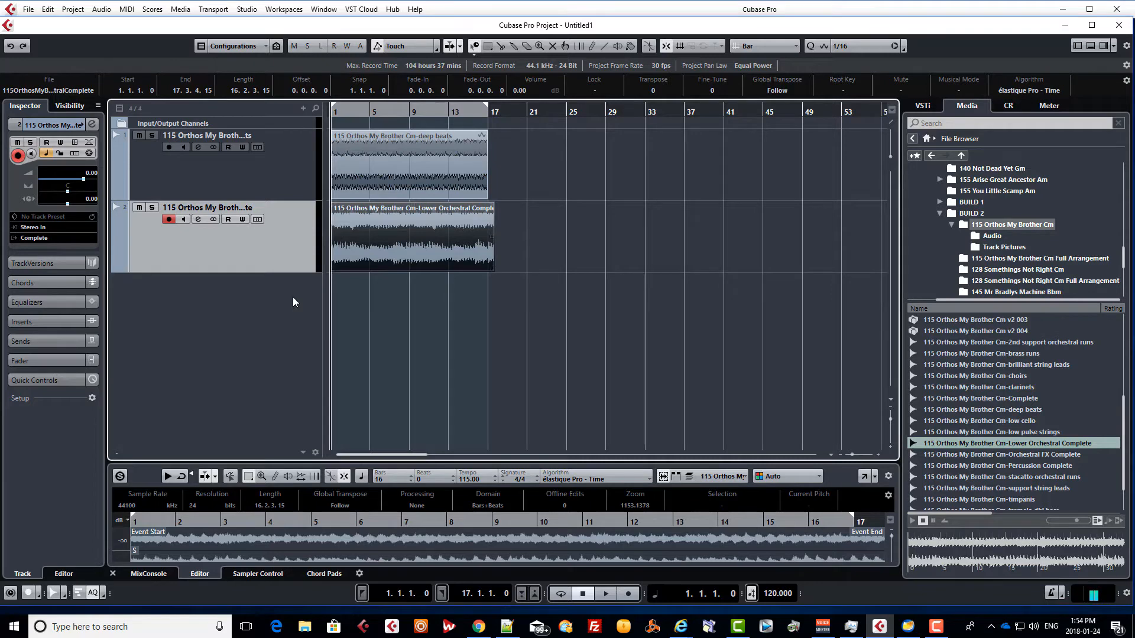
Step: Time-stretch the Lower Orchestral Complete event to end at bar 17 and play both tracks together
{"action": "mouse_move", "coordinate": [492, 269]}
{"action": "left_mouse_down"}
{"action": "mouse_move", "coordinate": [502, 269]}
{"action": "mouse_move", "coordinate": [488, 269]}
{"action": "left_mouse_up"}
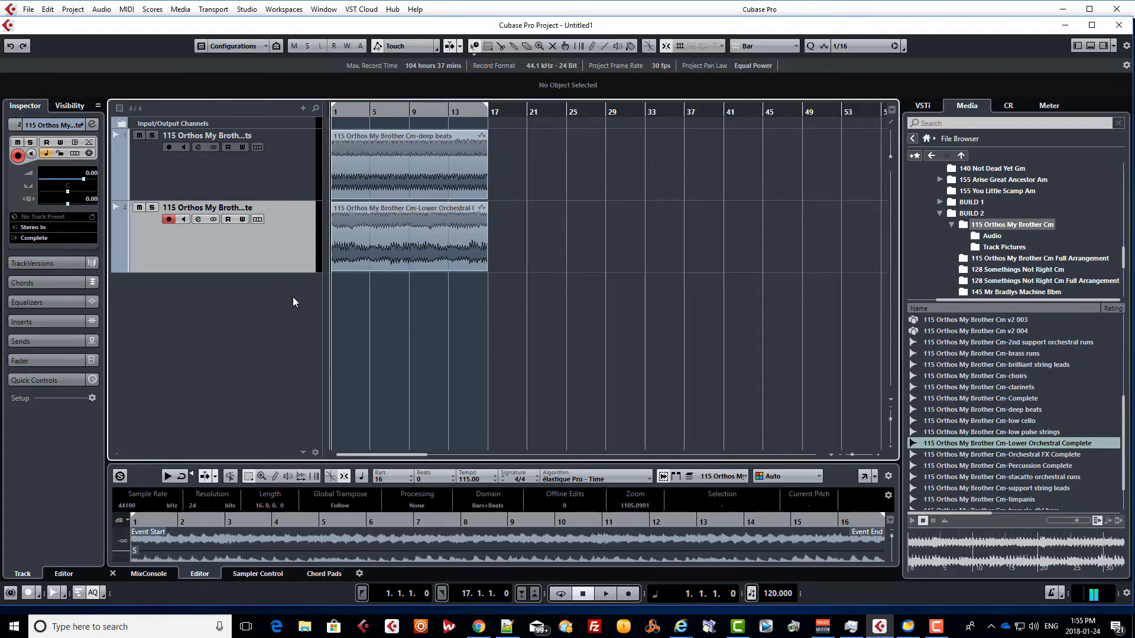
{"action": "key", "text": "space"}
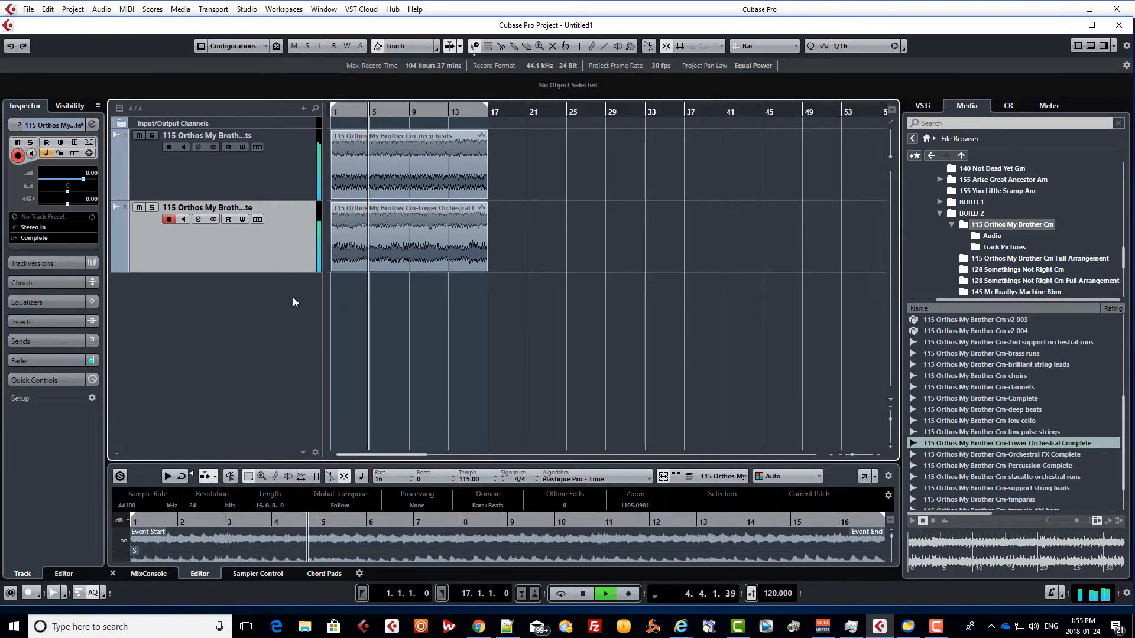
{"action": "key", "text": "space"}
{"action": "key", "text": "Home"}
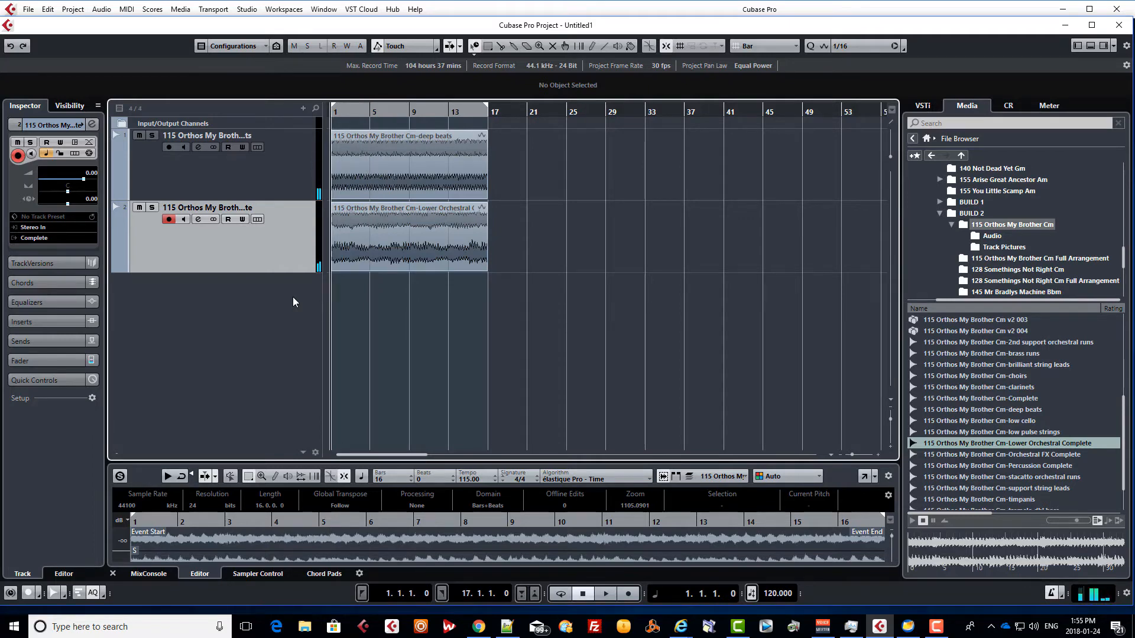
{"action": "key", "text": "space"}
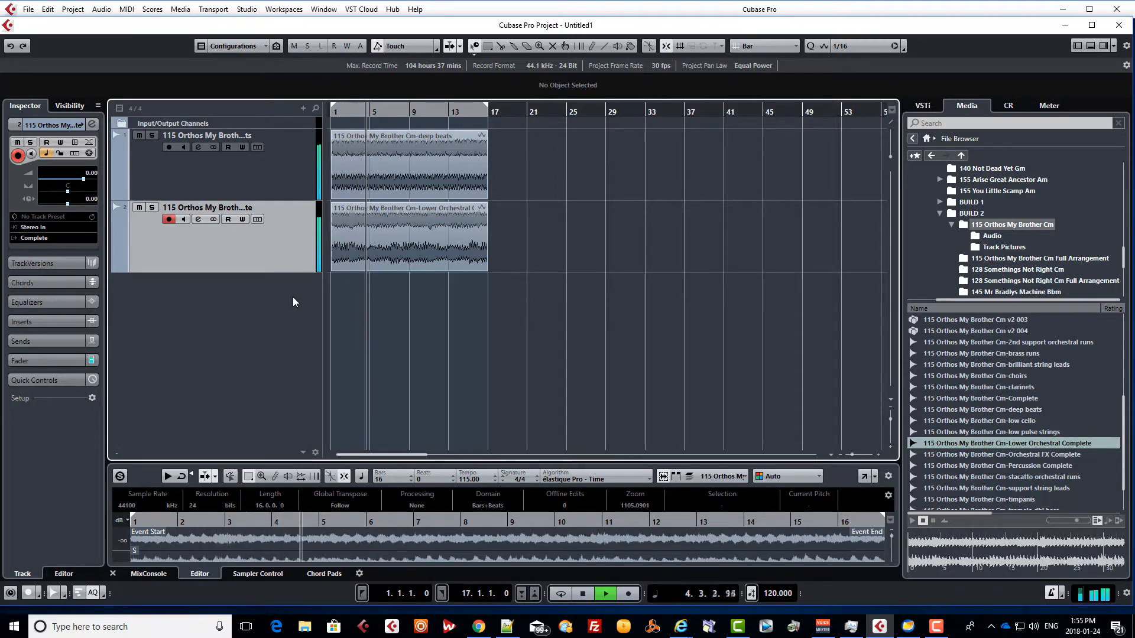
{"action": "key", "text": "space"}
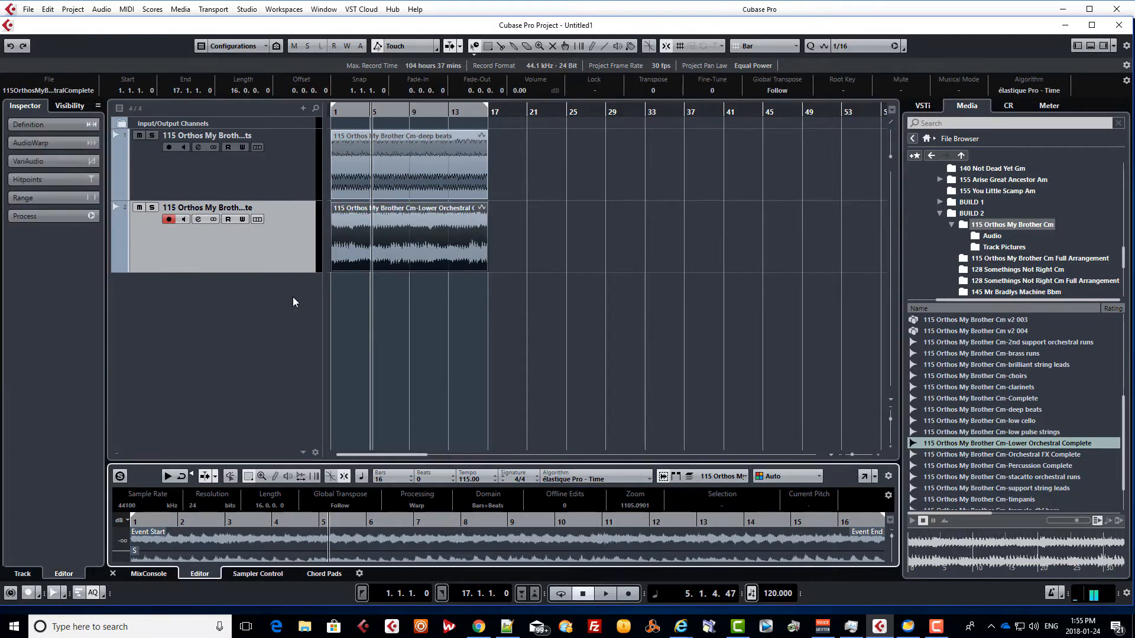
Step: Show the Lower Orchestral Complete event in a separate Sample Editor window and close that window
{"action": "key", "text": "ctrl+e"}
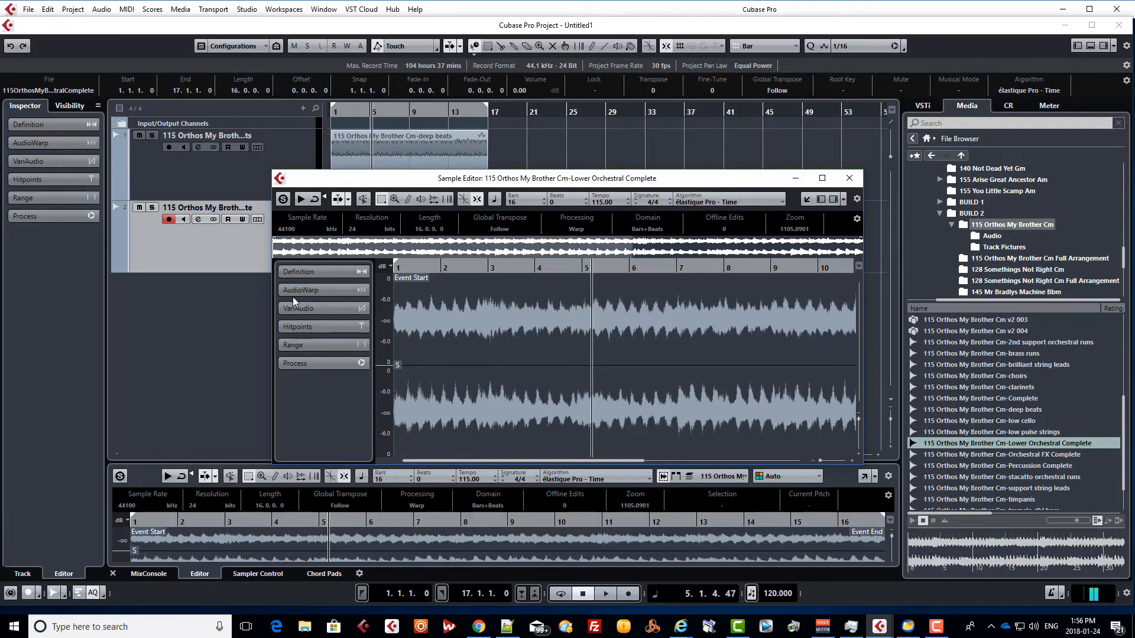
{"action": "key", "text": "ctrl+e"}
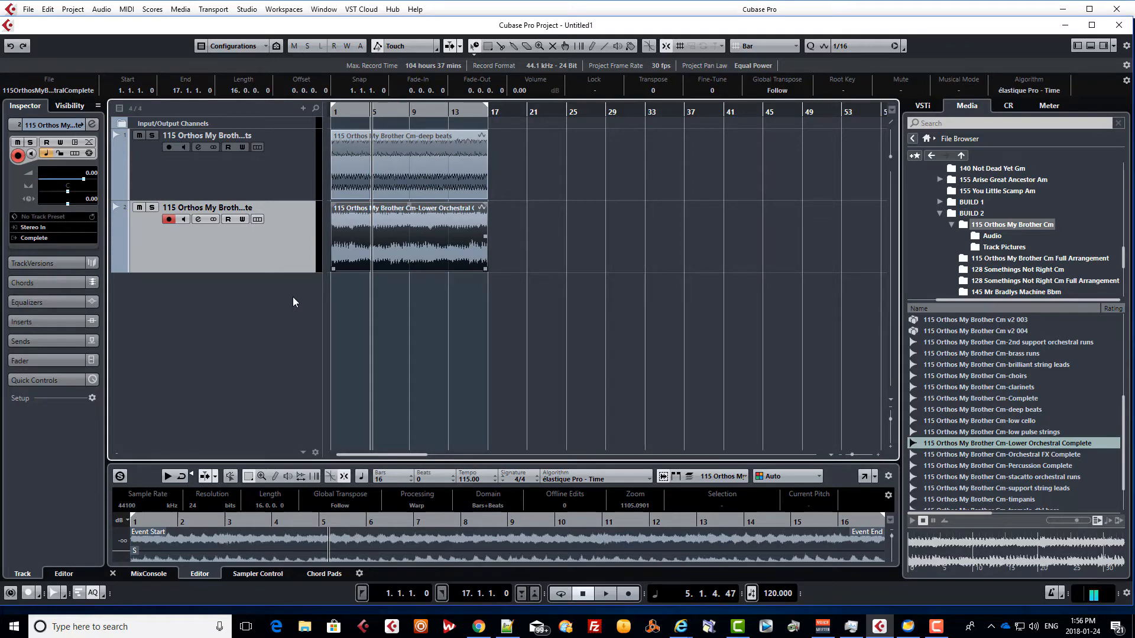
Step: Delete the Lower Orchestral Complete event and remove its track from the project
{"action": "key", "text": "Delete"}
{"action": "key", "text": "Home"}
{"action": "right_click", "coordinate": [294, 302]}
{"action": "key", "text": "Down"}
{"action": "key", "text": "Down"}
{"action": "key", "text": "Down"}
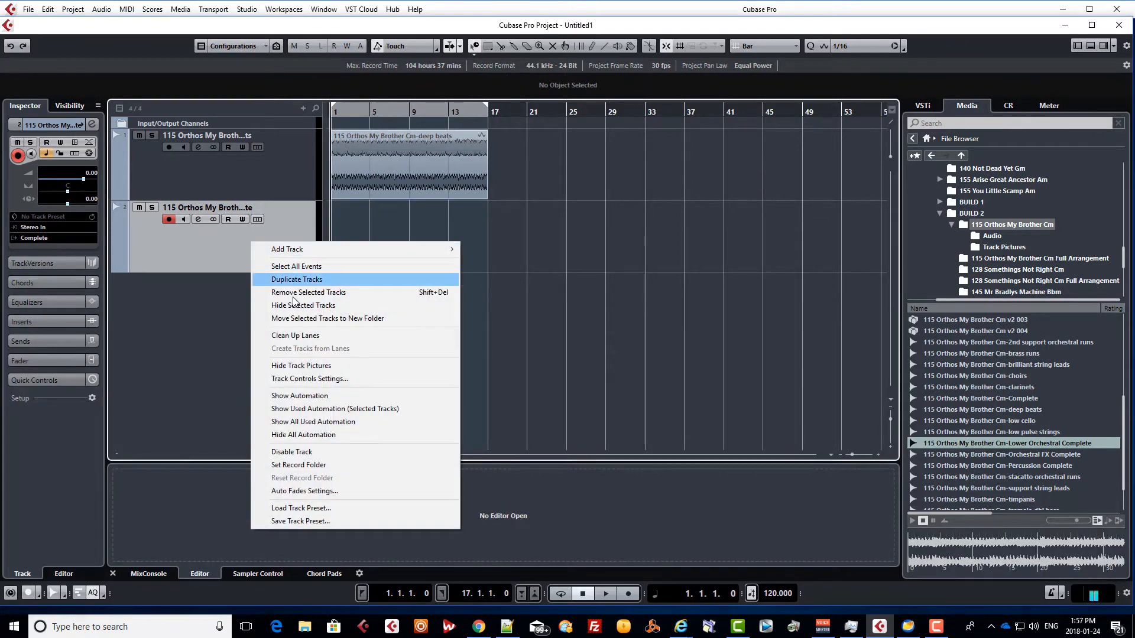
{"action": "key", "text": "Return"}
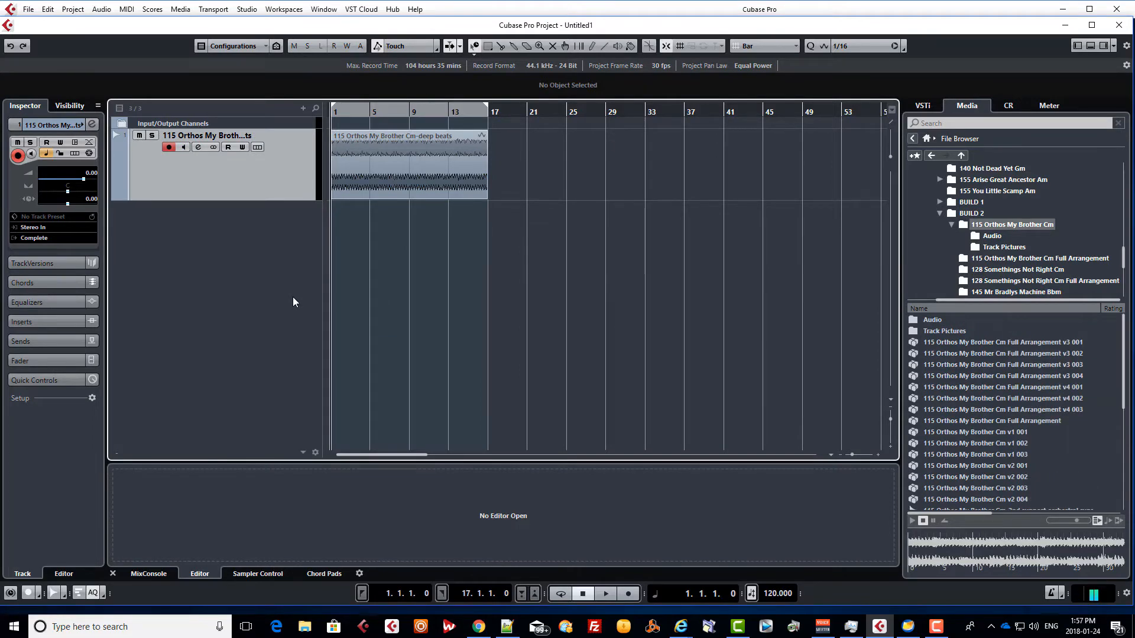
Step: Collapse the 115 Orthos My Brother Cm folder and select the 128 Somethings Not Right Cm folder under BUILD 2
{"action": "key", "text": "Left"}
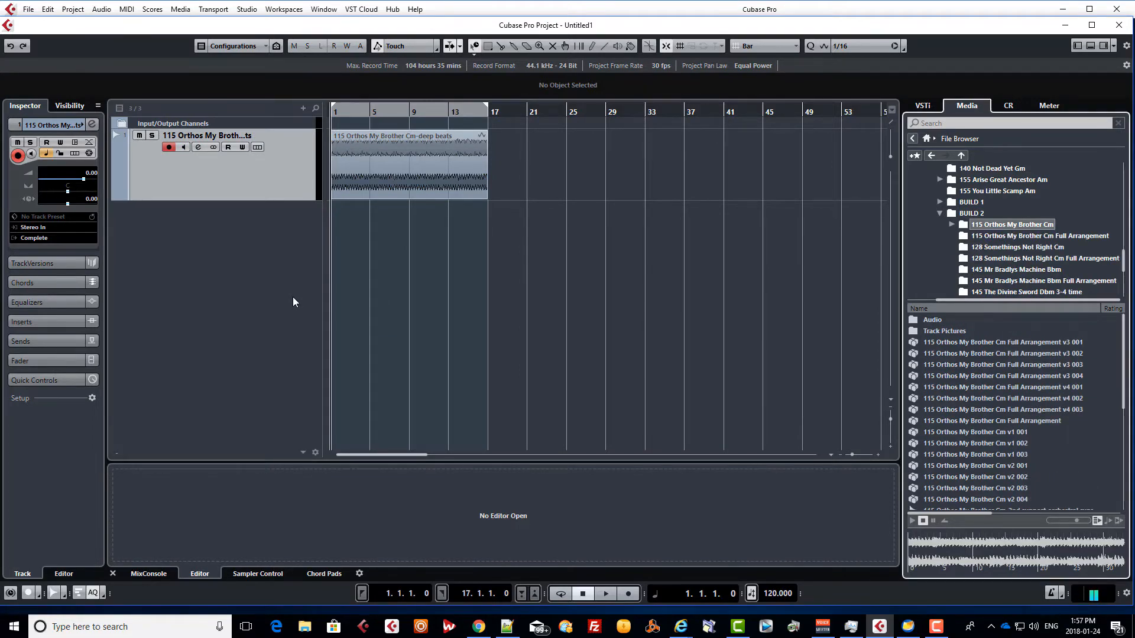
{"action": "key", "text": "Down"}
{"action": "key", "text": "Down"}
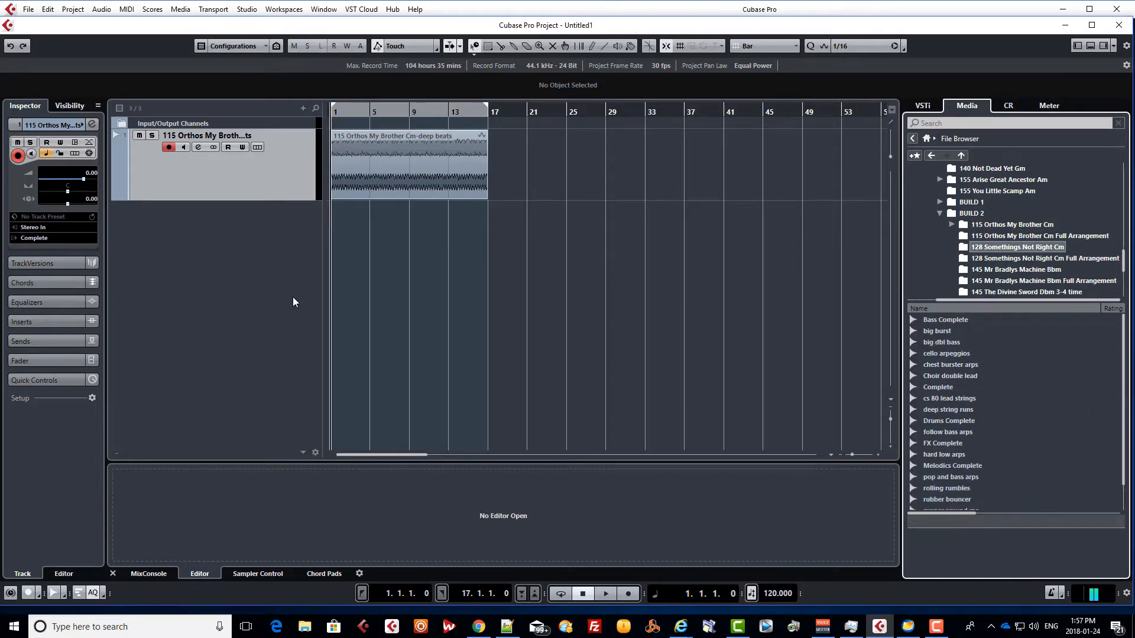
{"action": "key", "text": "Down"}
{"action": "key", "text": "Down"}
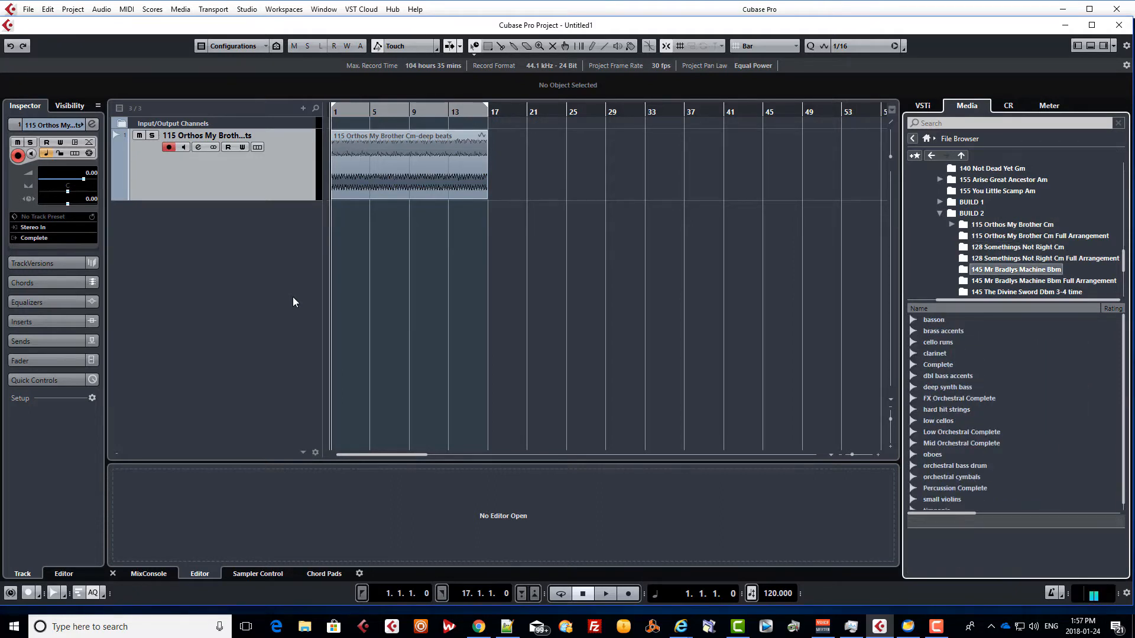
{"action": "key", "text": "Up"}
{"action": "key", "text": "Up"}
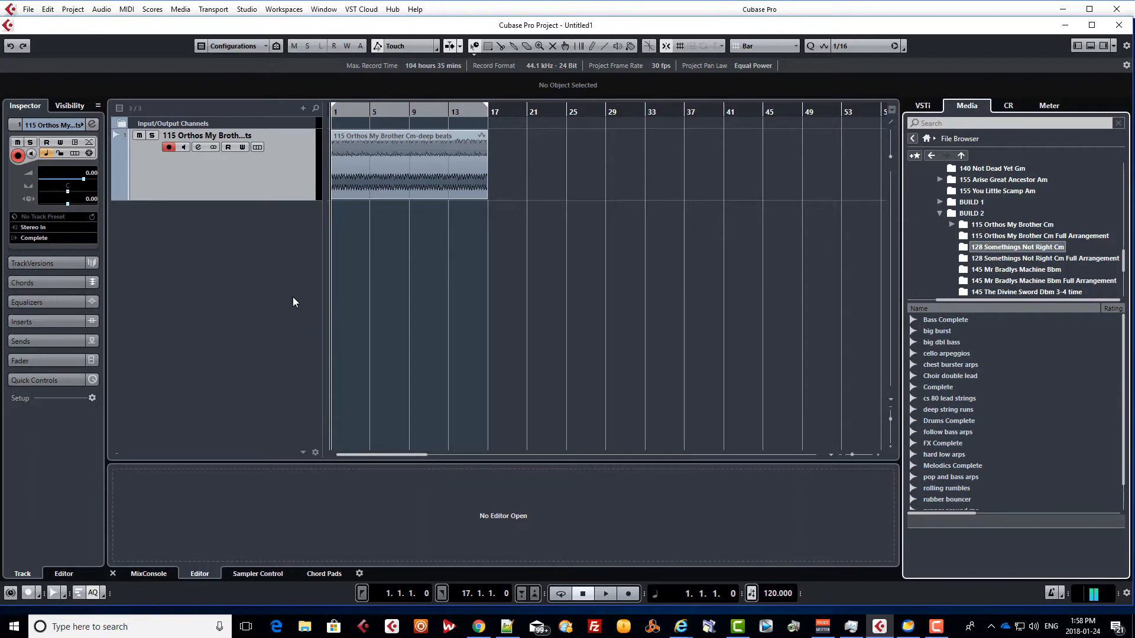
Step: Preview the cello arpeggios loop and place it on a new audio track below deep beats, starting at bar 1
{"action": "key", "text": "c"}
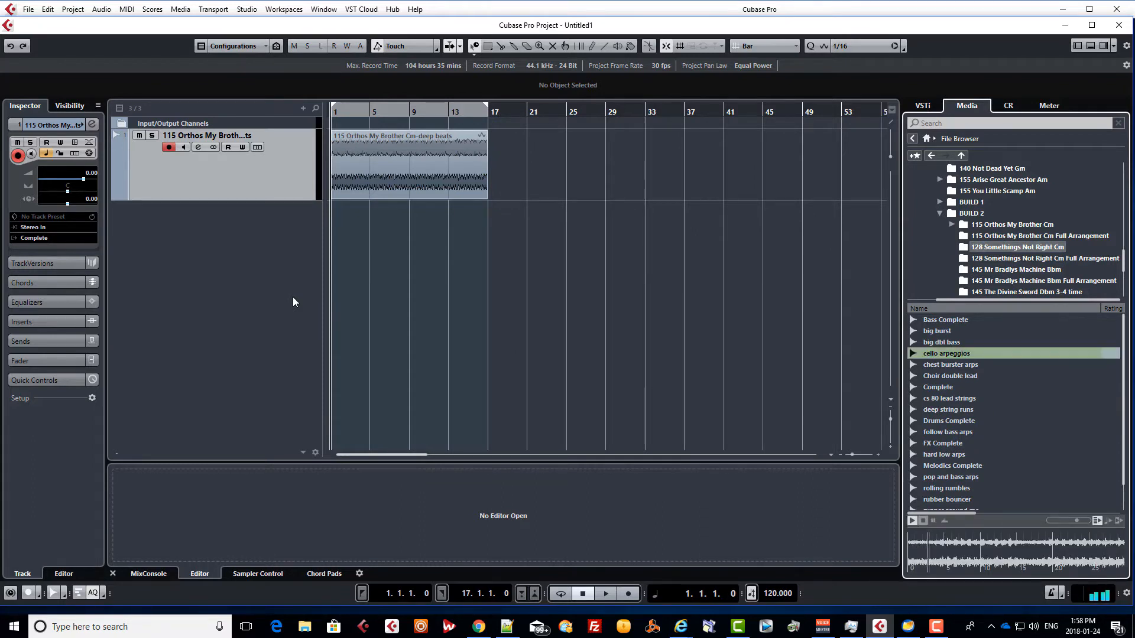
{"action": "key", "text": "space"}
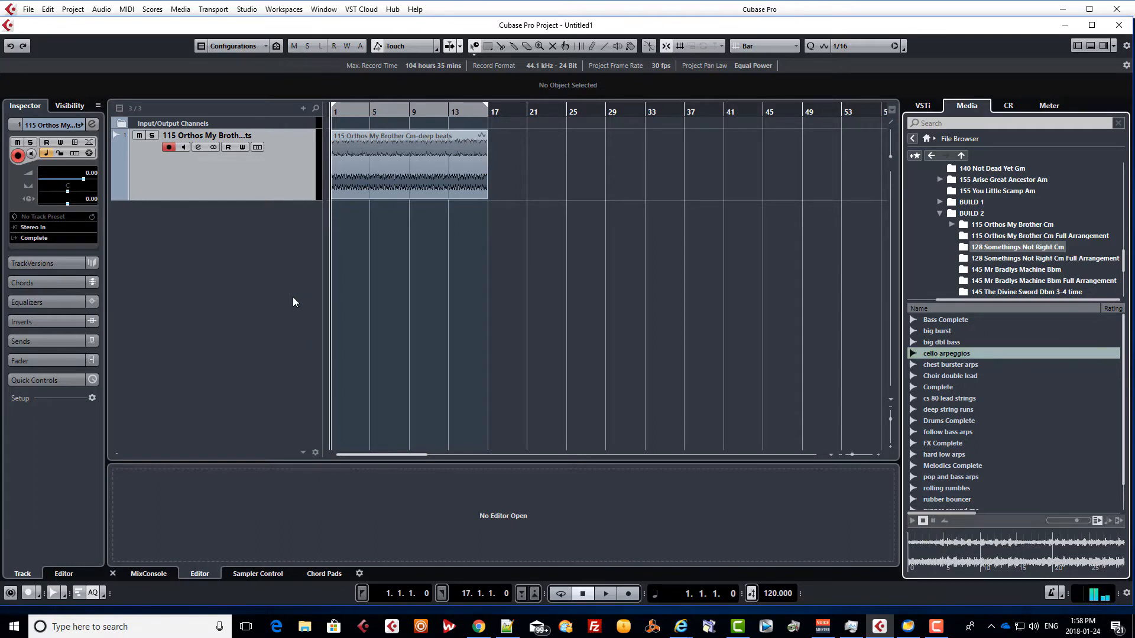
{"action": "key", "text": "Return"}
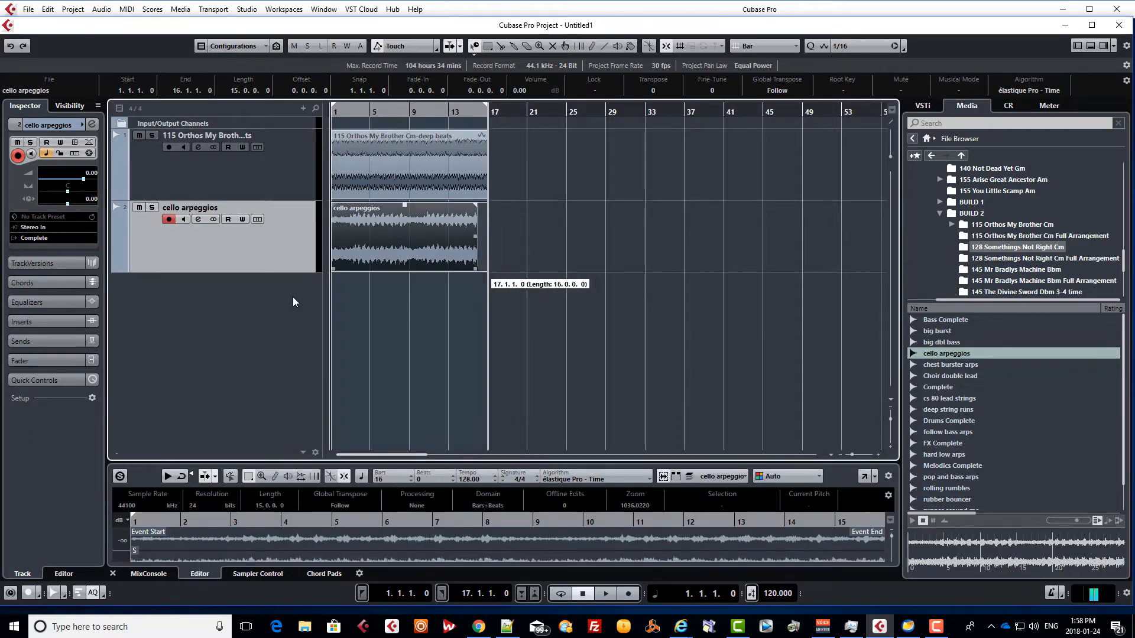
Step: Play the two loops together, and place the 115 Orthos My Brother Cm-timpanis loop on a new audio track at bar 1
{"action": "key", "text": "space"}
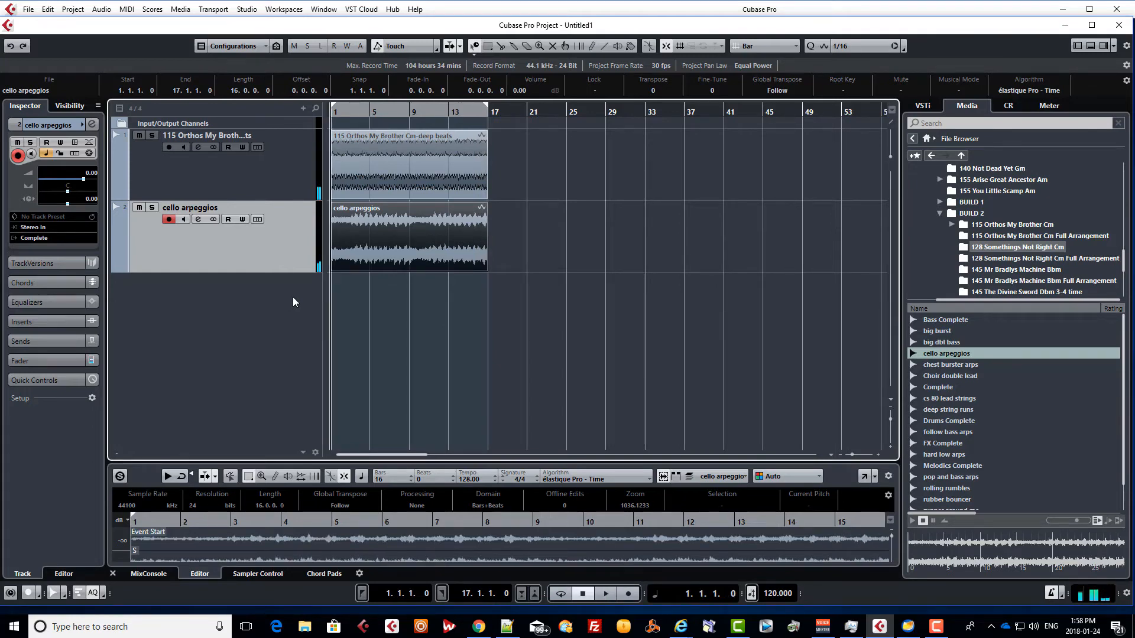
{"action": "key", "text": "Up"}
{"action": "key", "text": "Up"}
{"action": "scroll", "coordinate": [979, 437], "scroll_direction": "down", "scroll_amount": 6}
{"action": "left_click_drag", "start_coordinate": [978, 459], "coordinate": [385, 289]}
{"action": "left_click_drag", "start_coordinate": [294, 302], "coordinate": [294, 302]}
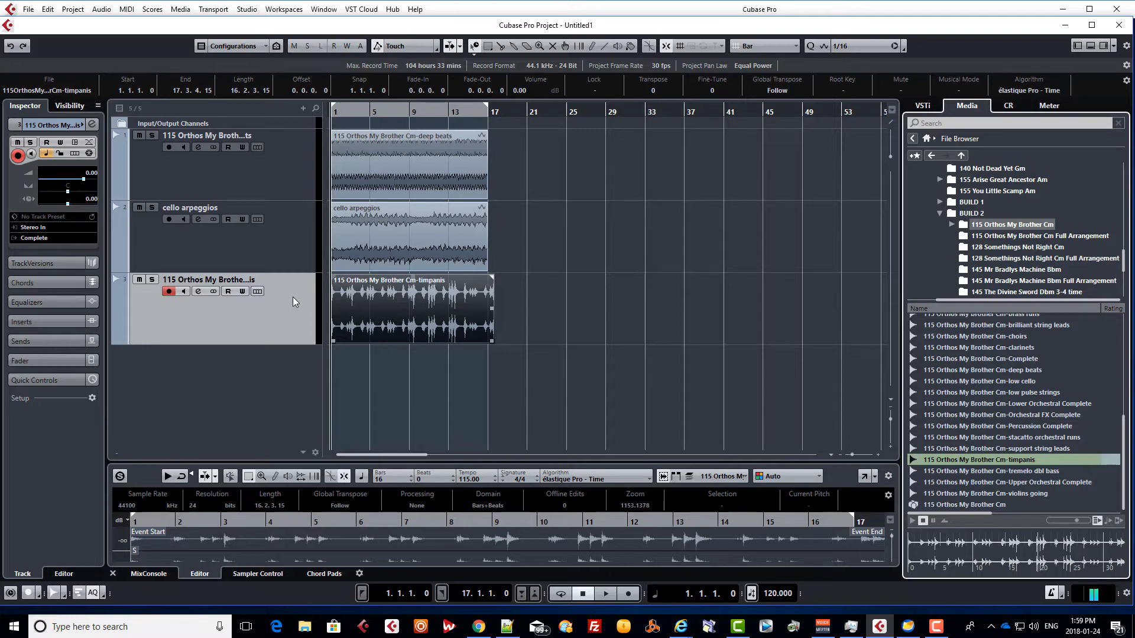
Step: Time-stretch the timpanis event to end at bar 17 and play it together with deep beats and cello arpeggios
{"action": "left_click_drag", "start_coordinate": [492, 341], "coordinate": [488, 341]}
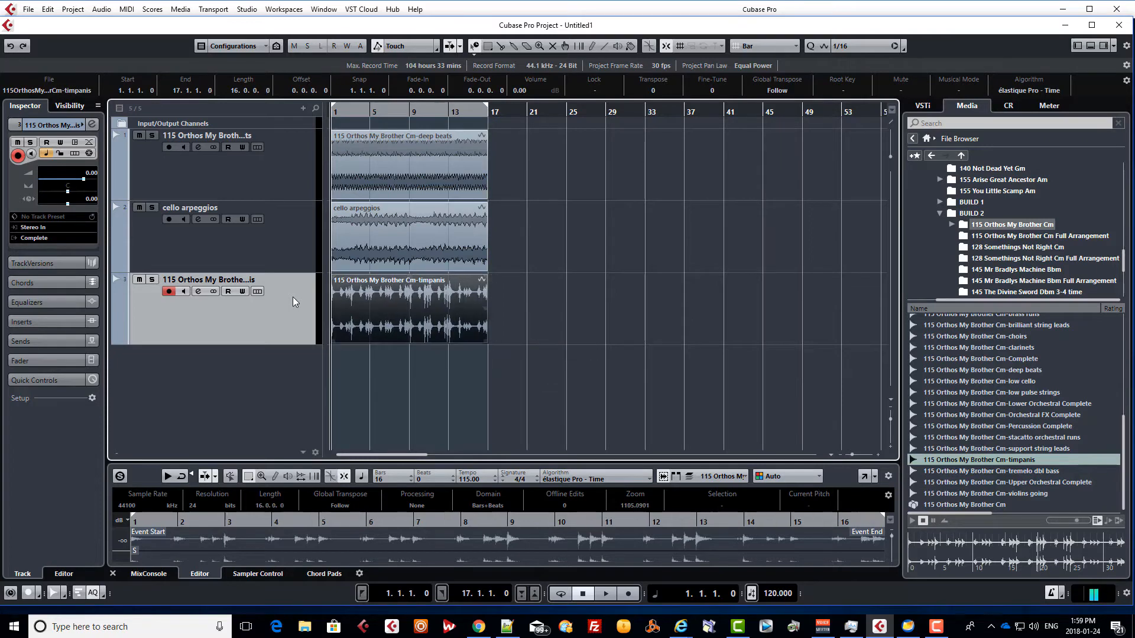
{"action": "left_click", "coordinate": [526, 372]}
{"action": "key", "text": "space"}
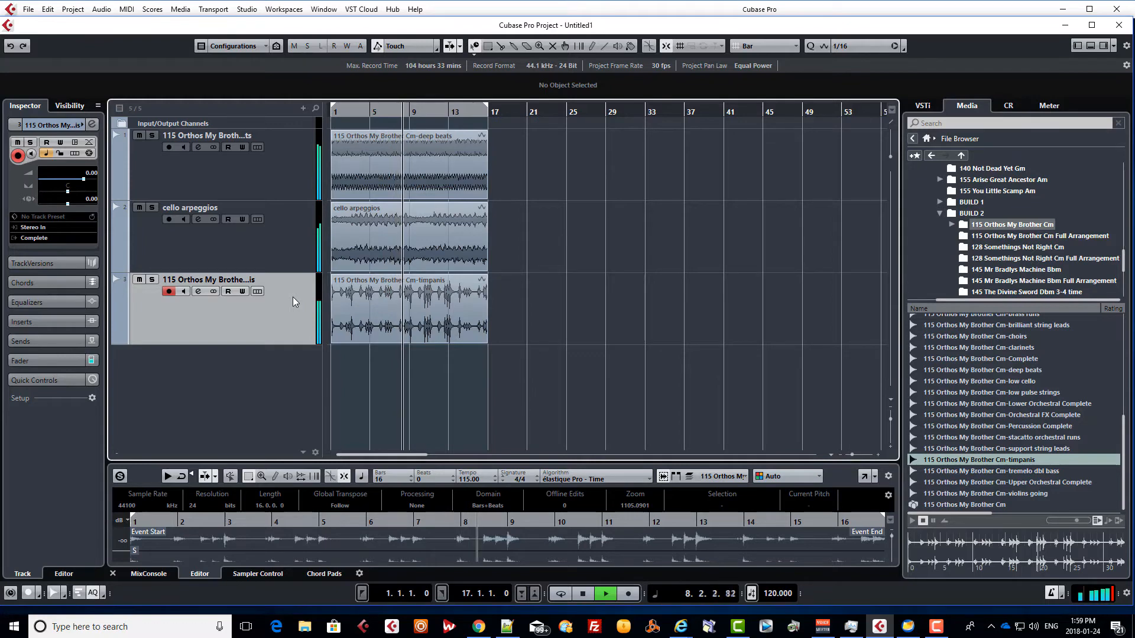
{"action": "key", "text": "space"}
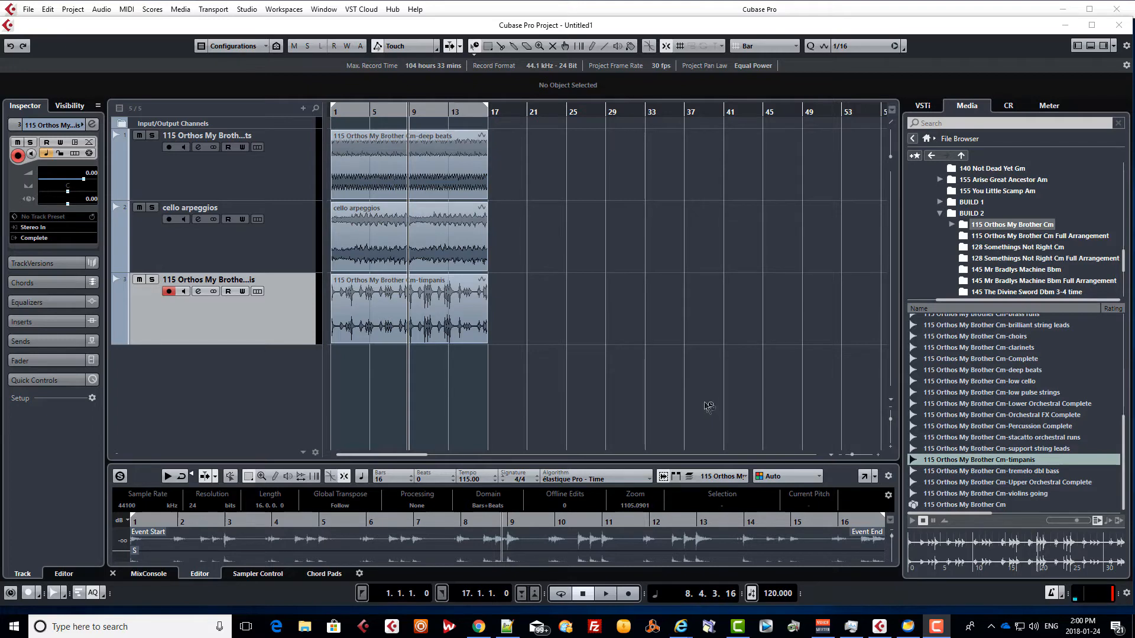
Step: Preview the 115 Orthos My Brother Cm-violins going loop and place it on a new audio track below timpanis, starting at bar 1
{"action": "left_click", "coordinate": [992, 496]}
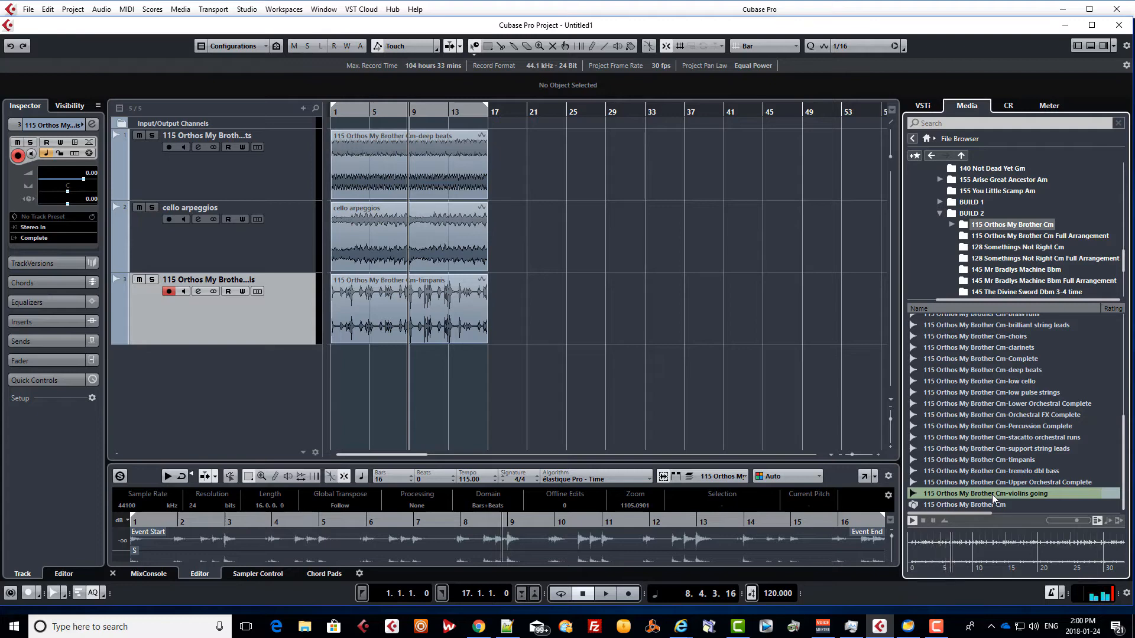
{"action": "key", "text": "space"}
{"action": "left_click_drag", "start_coordinate": [991, 495], "coordinate": [333, 361]}
{"action": "key", "text": "Return"}
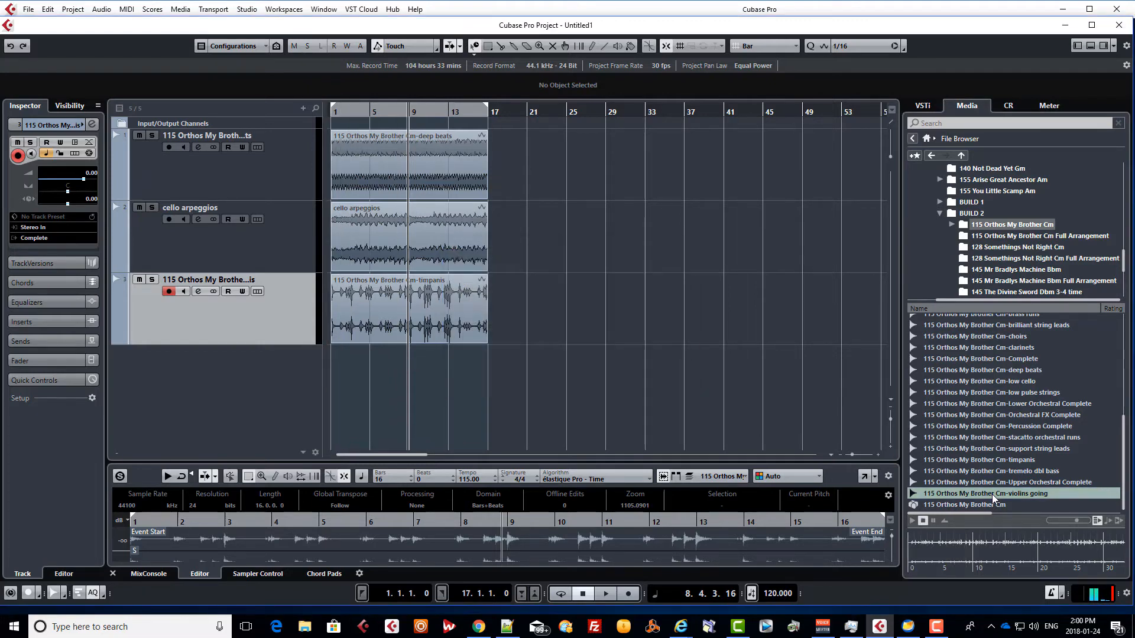
Step: Move the deep beats, cello arpeggios and timpanis events together so they start at bar 5
{"action": "left_click_drag", "start_coordinate": [528, 157], "coordinate": [411, 290]}
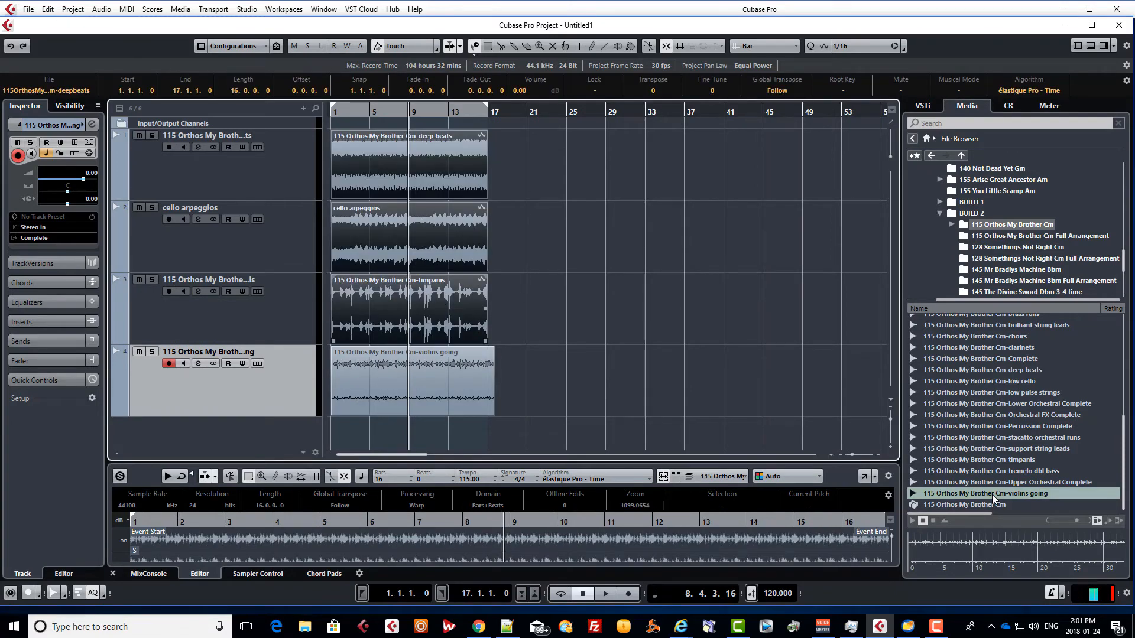
{"action": "mouse_move", "coordinate": [414, 290]}
{"action": "left_mouse_down"}
{"action": "mouse_move", "coordinate": [581, 293]}
{"action": "mouse_move", "coordinate": [453, 289]}
{"action": "left_mouse_up"}
{"action": "left_click", "coordinate": [526, 381]}
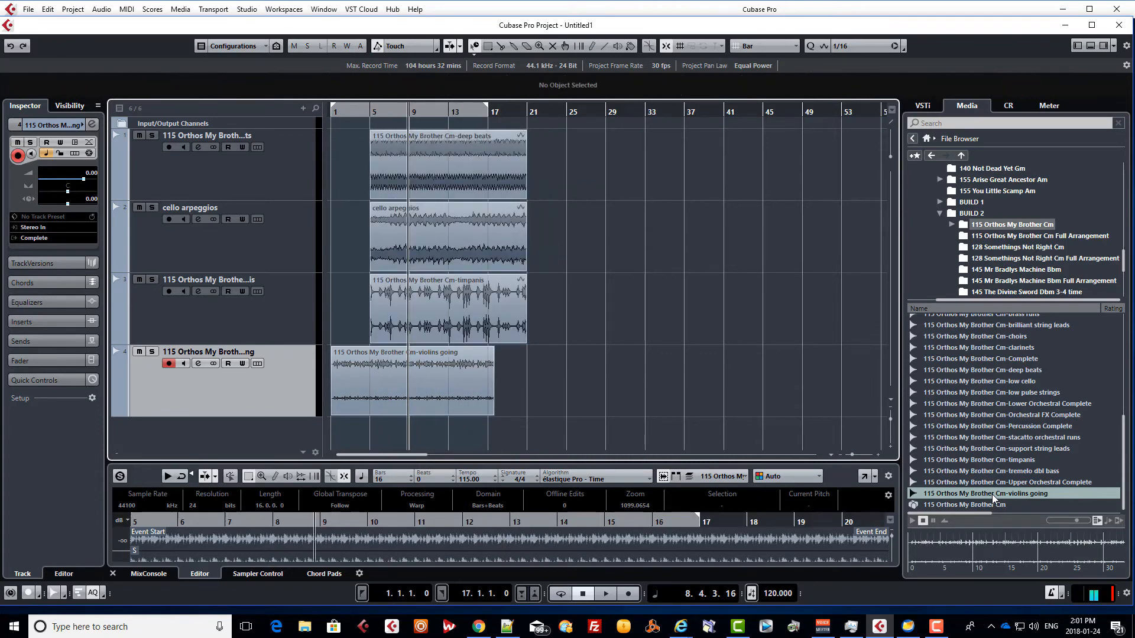
Step: Time-stretch the violins going event to end at bar 17 and play the arrangement from bar 1
{"action": "left_click", "coordinate": [413, 381]}
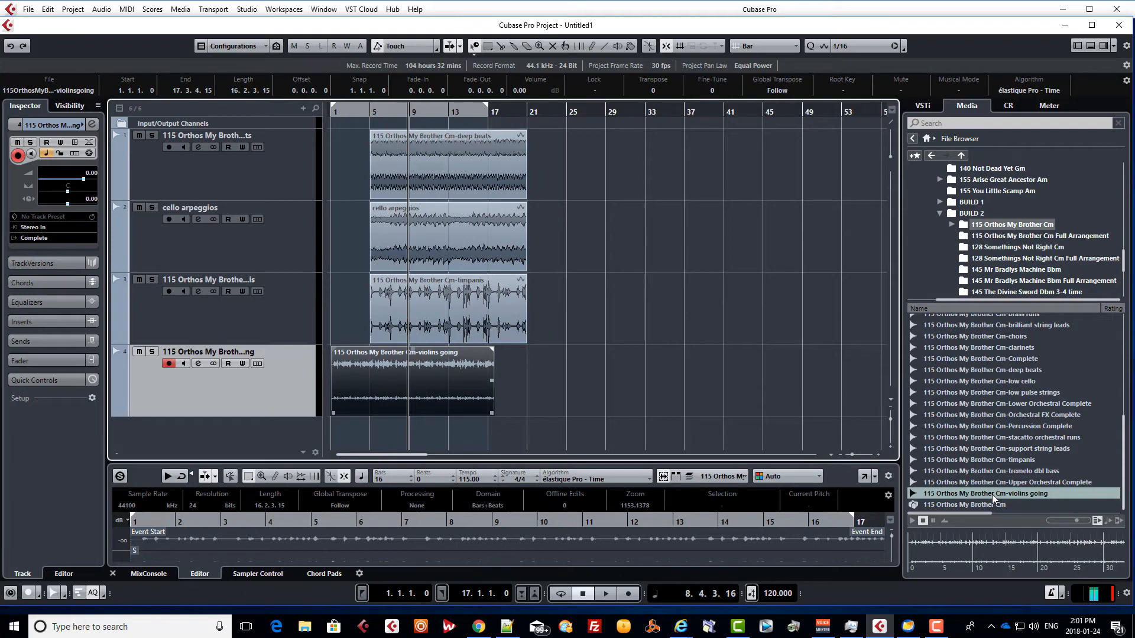
{"action": "left_click_drag", "start_coordinate": [492, 413], "coordinate": [488, 413]}
{"action": "left_click", "coordinate": [526, 390]}
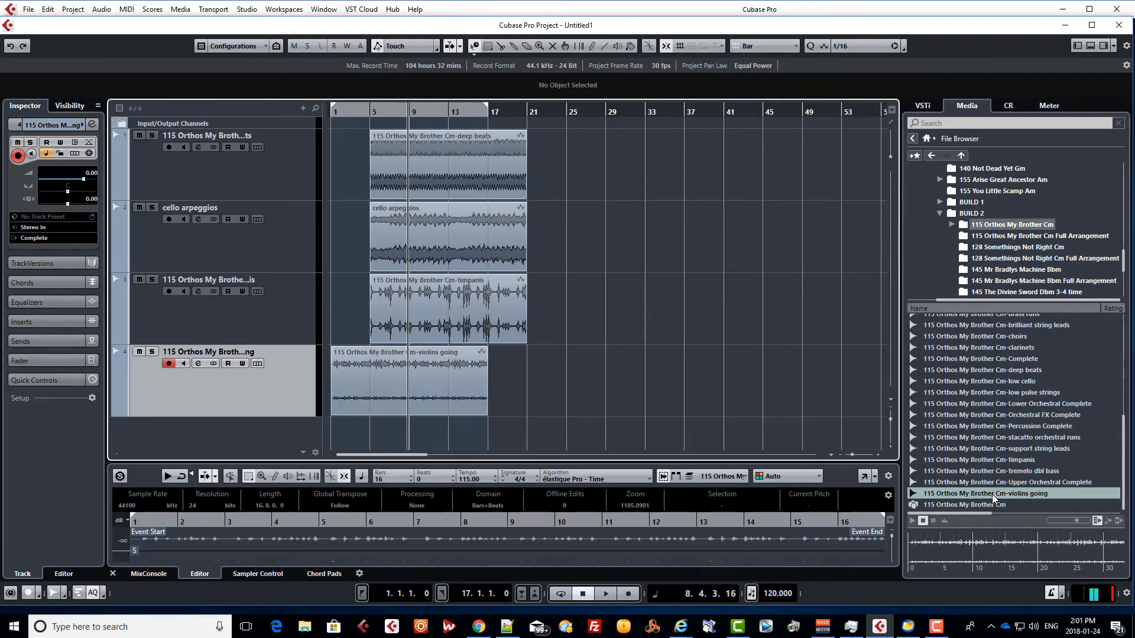
{"action": "key", "text": "space"}
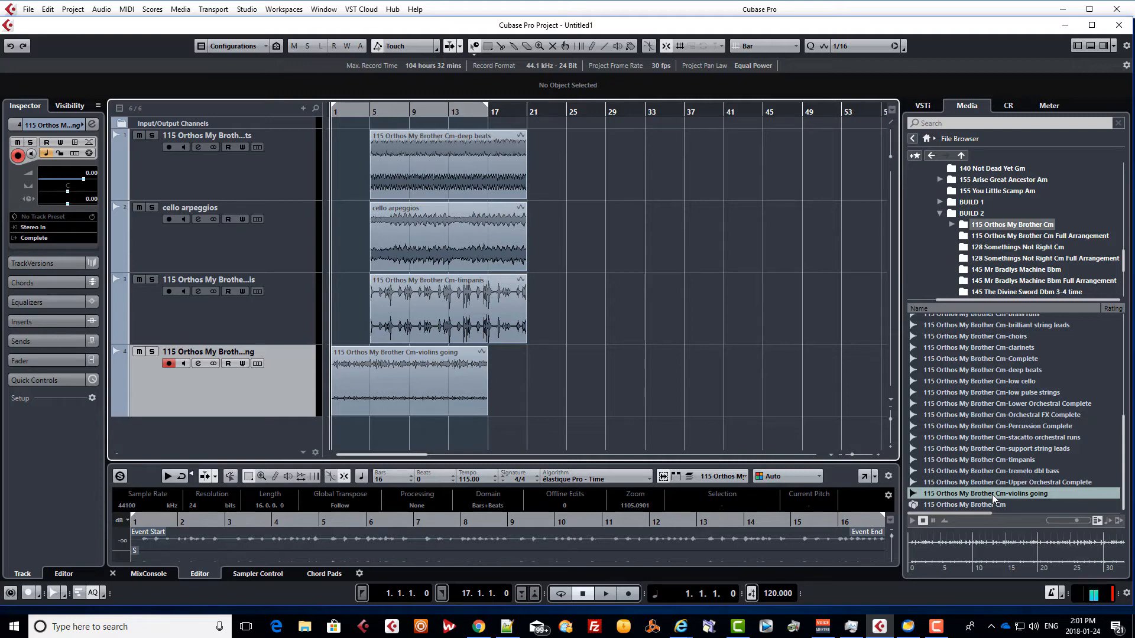
{"action": "key", "text": "space"}
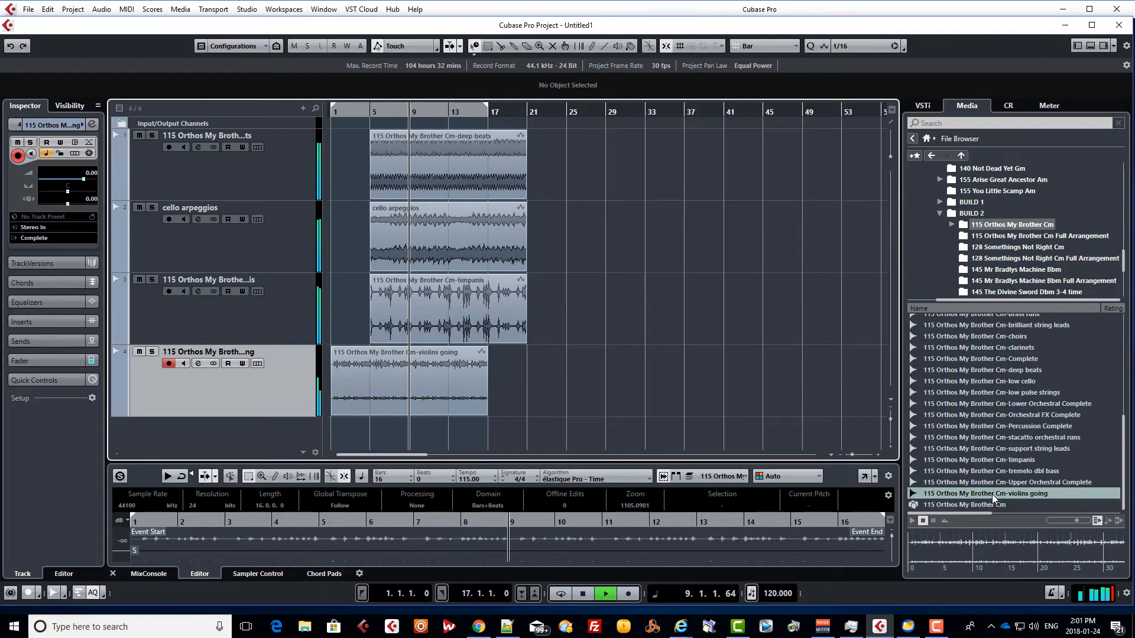
{"action": "key", "text": "space"}
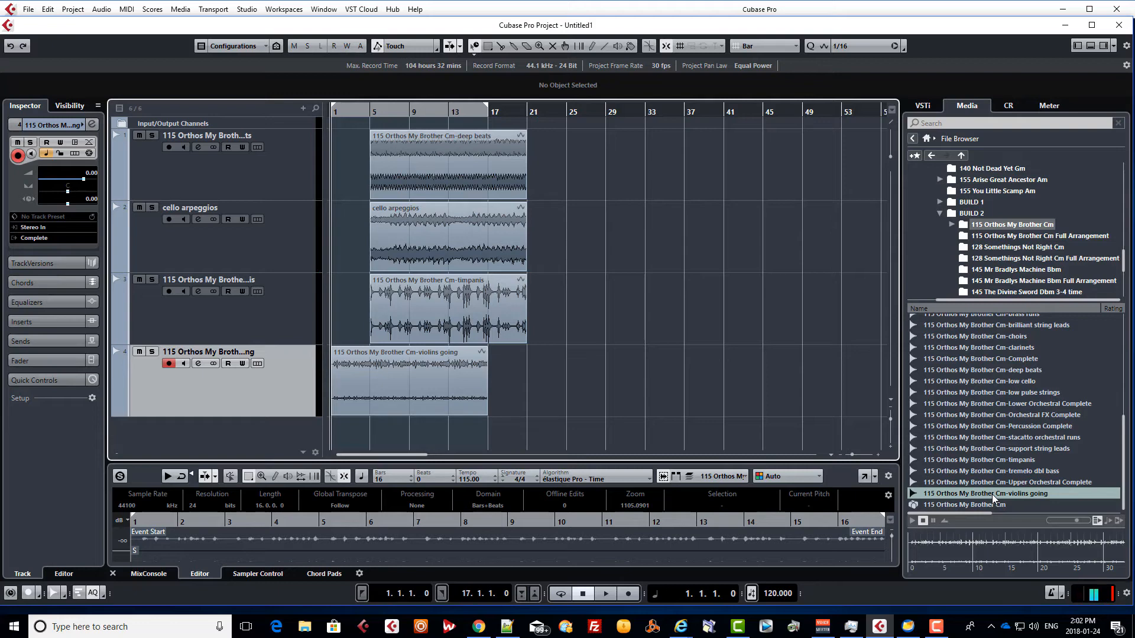
Step: Move the deep beats and timpanis events to start at bar 13
{"action": "left_click_drag", "start_coordinate": [409, 167], "coordinate": [488, 167]}
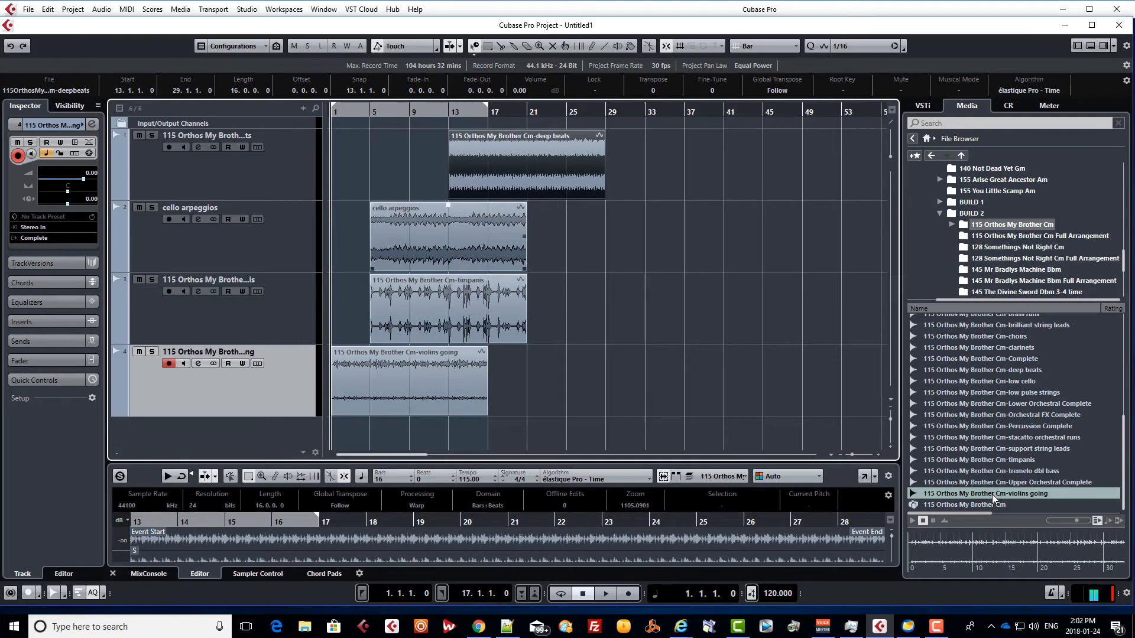
{"action": "left_click_drag", "start_coordinate": [438, 296], "coordinate": [516, 295]}
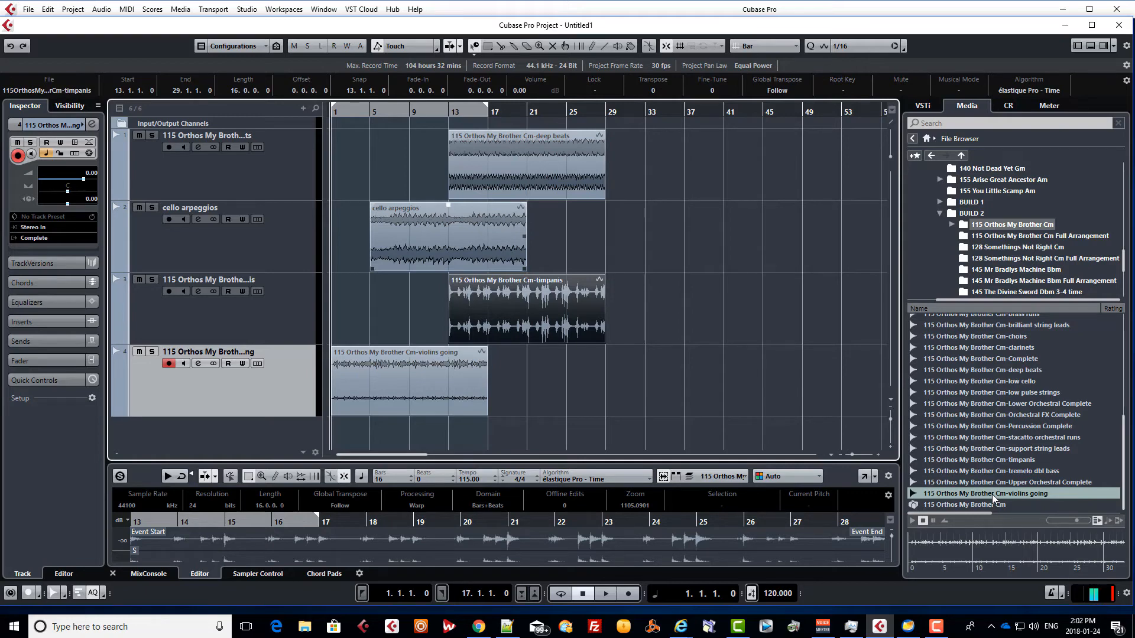
Step: Show the timpanis event in a separate Sample Editor window, close it, and listen to the staggered arrangement
{"action": "key", "text": "ctrl+e"}
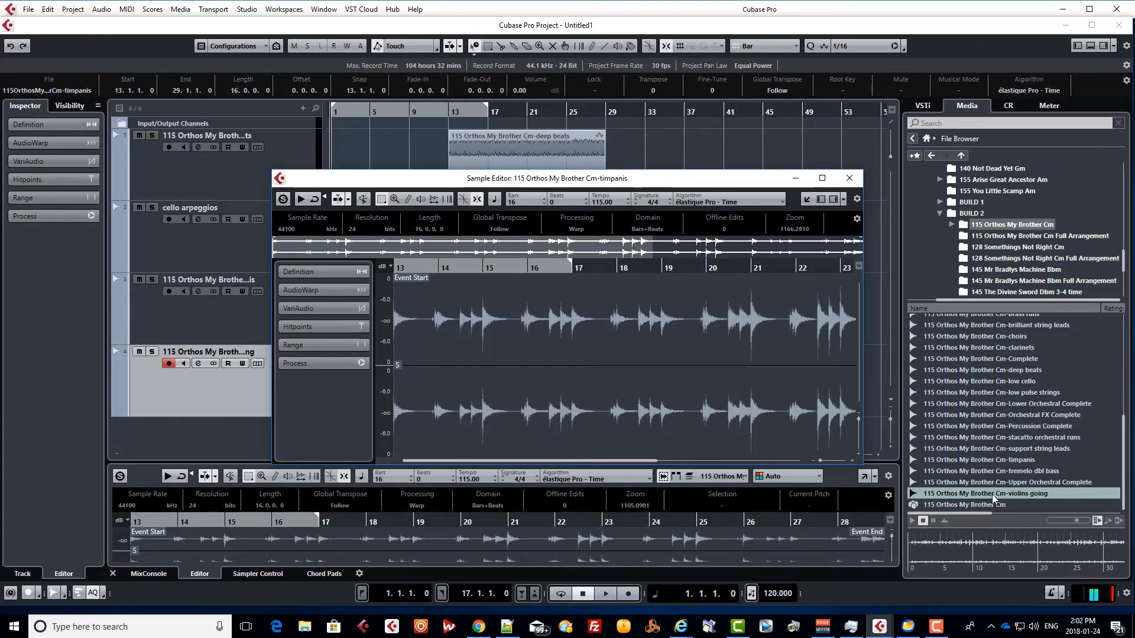
{"action": "key", "text": "Return"}
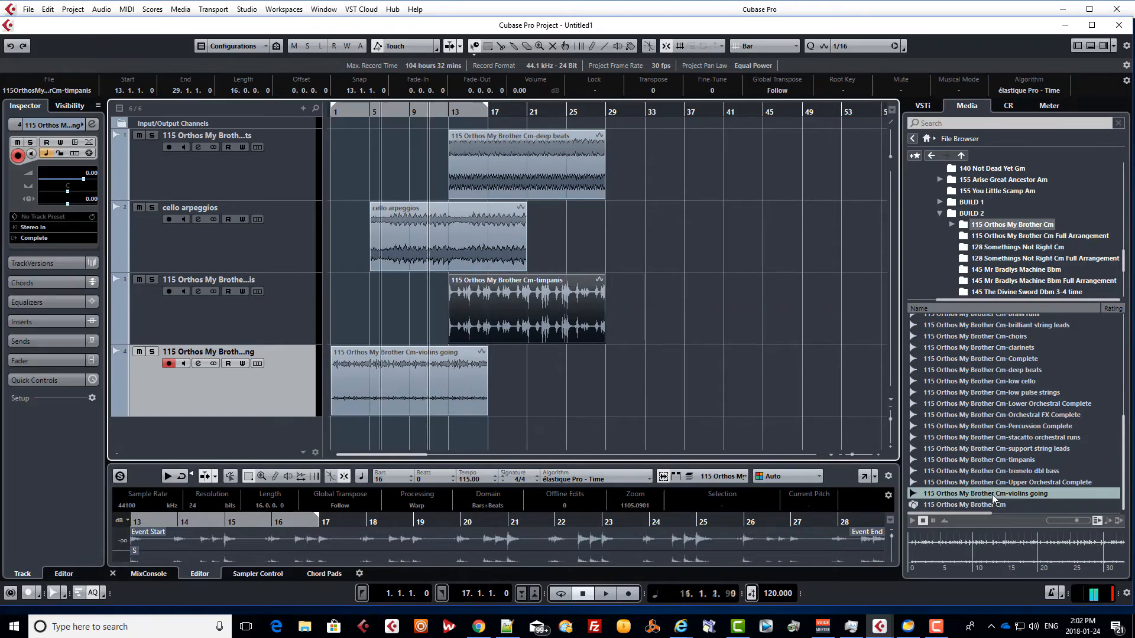
{"action": "key", "text": "space"}
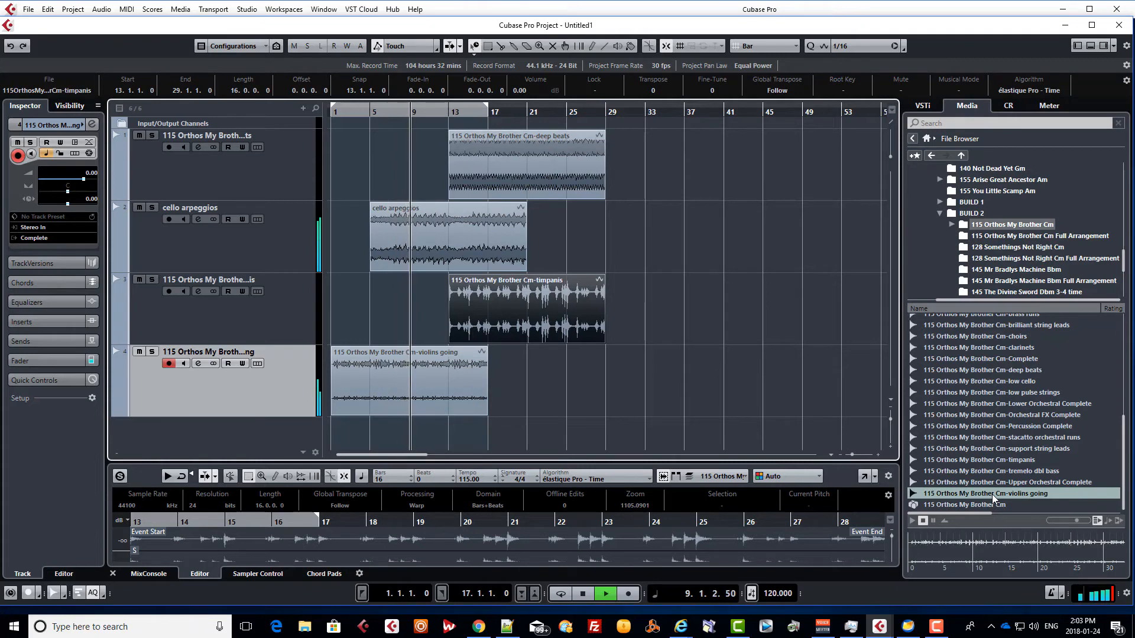
{"action": "key", "text": "space"}
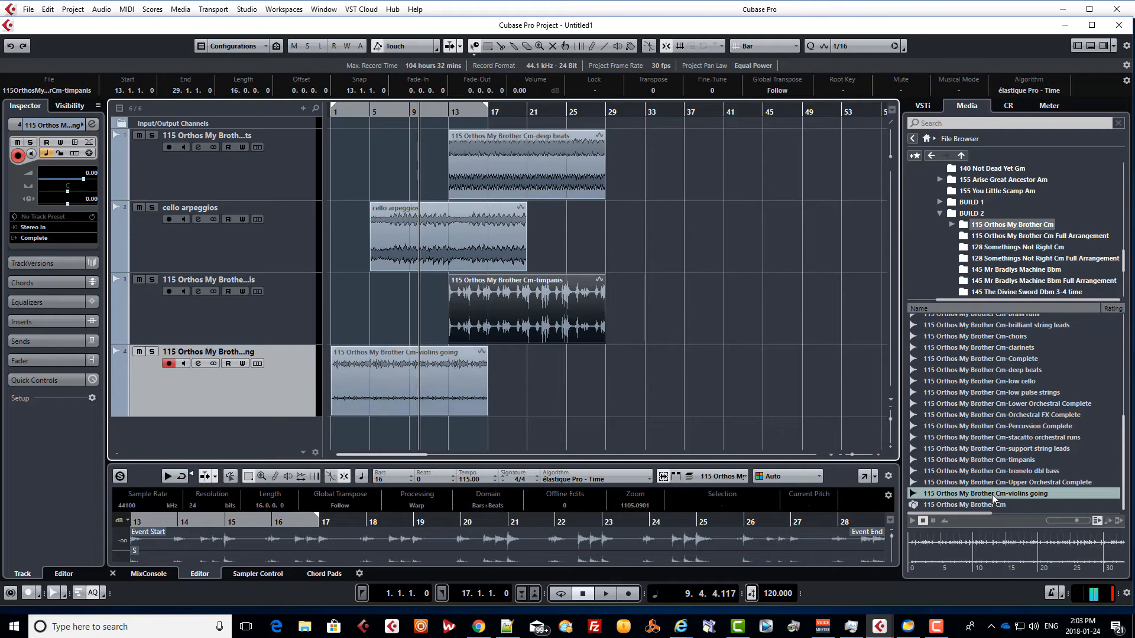
{"action": "key", "text": "KP_Subtract"}
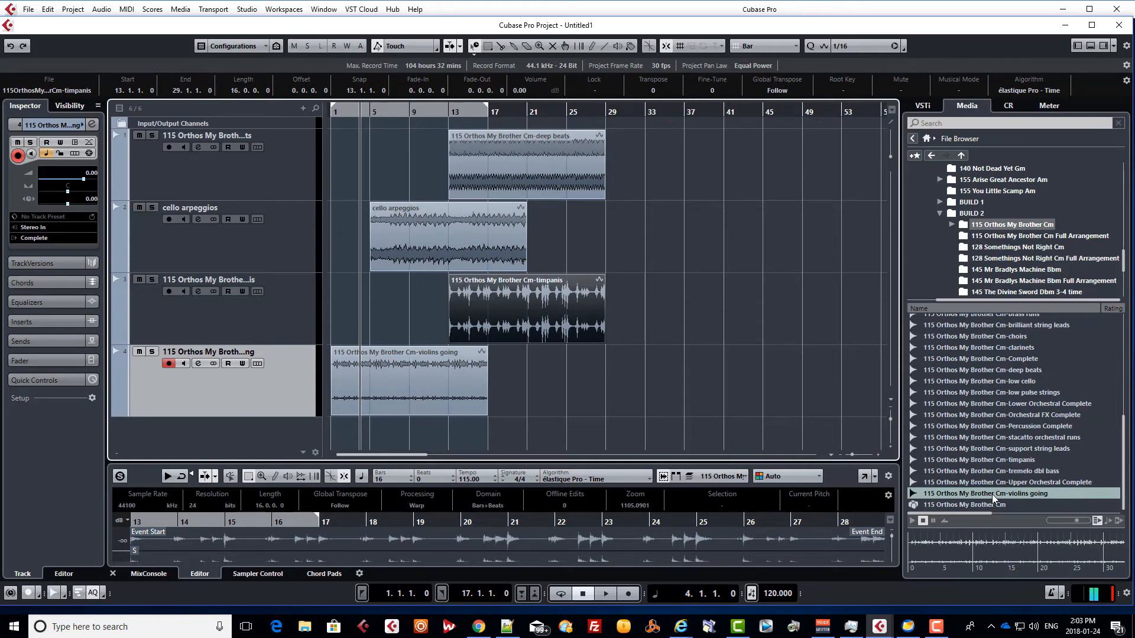
{"action": "key", "text": "space"}
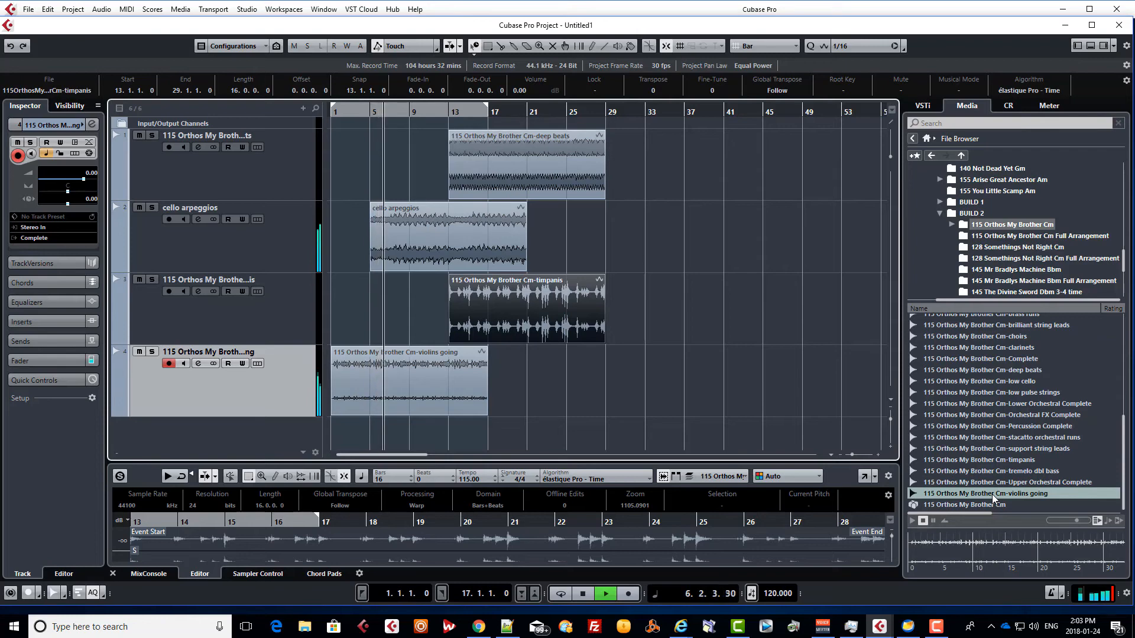
{"action": "key", "text": "space"}
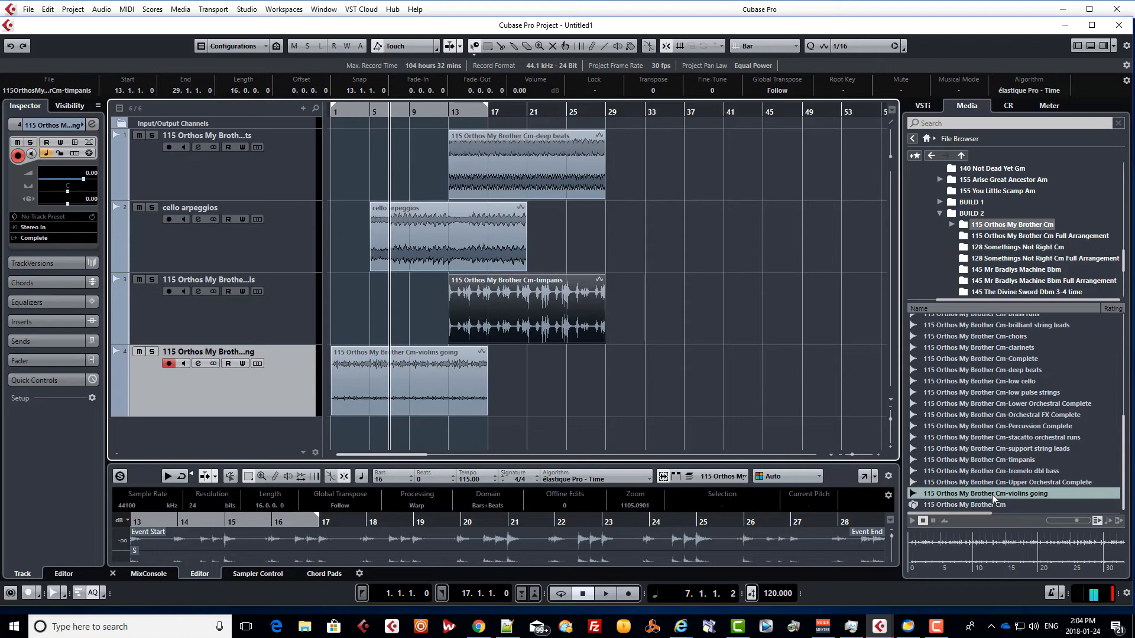
Step: Show the cello arpeggios event in the Sample Editor window during playback, and close the window
{"action": "key", "text": "Up"}
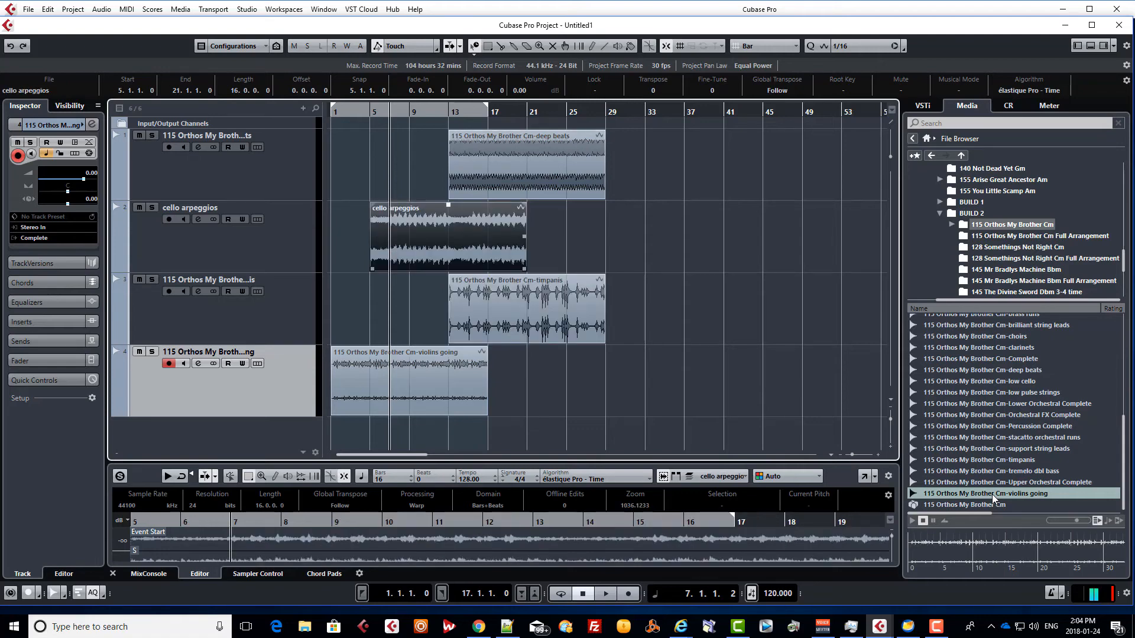
{"action": "key", "text": "Return"}
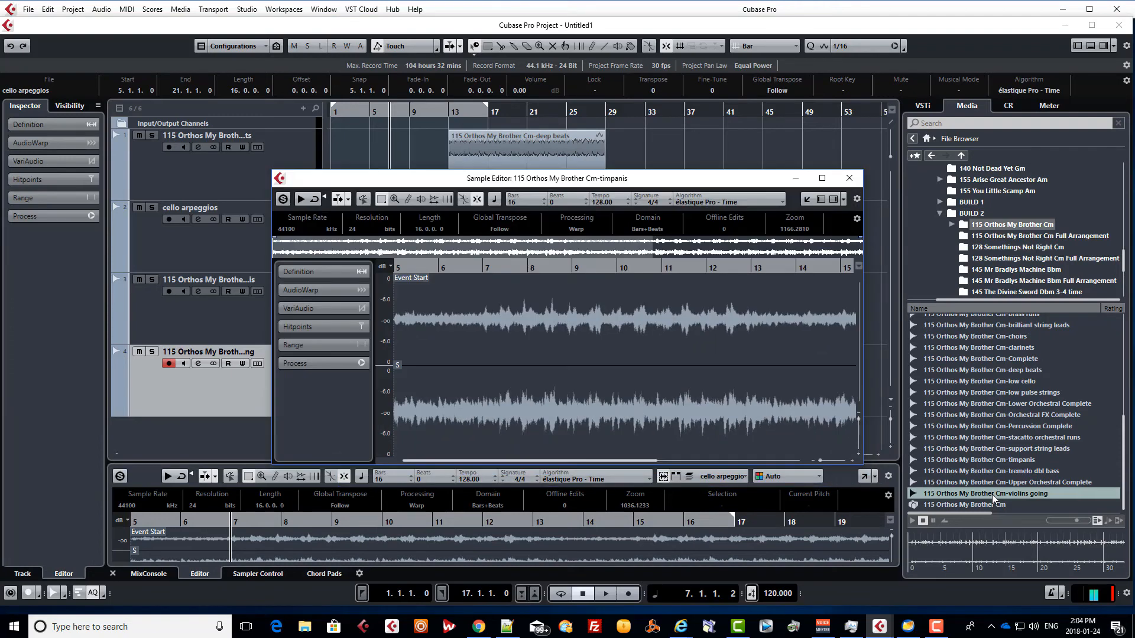
{"action": "key", "text": "space"}
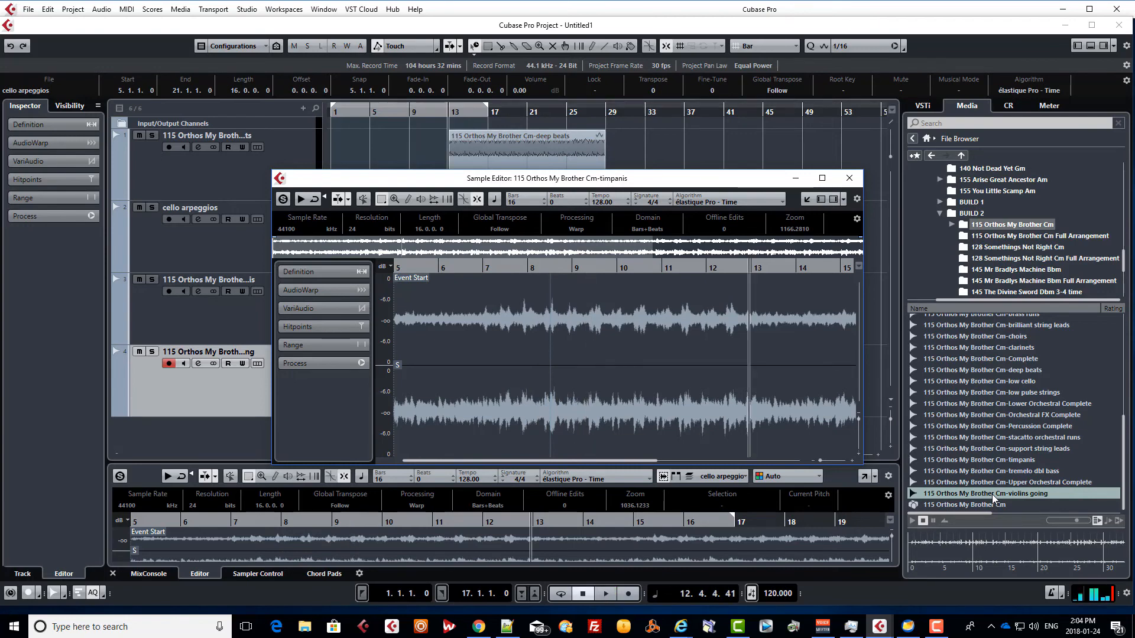
{"action": "key", "text": "space"}
{"action": "key", "text": "Return"}
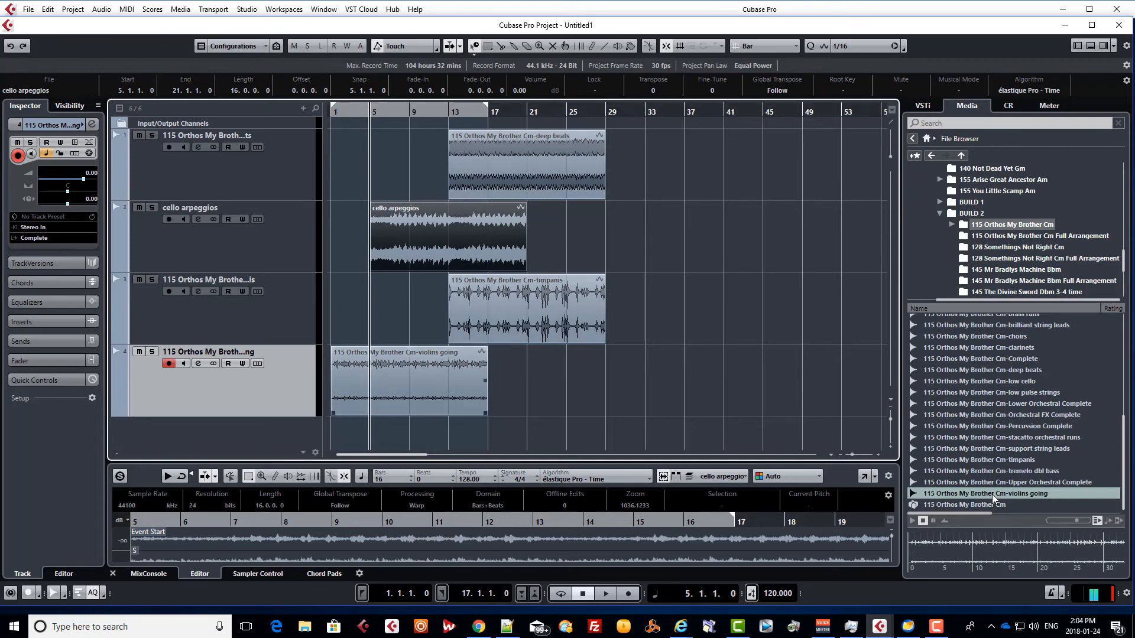
Step: Duplicate the violins going event to bar 17 and the cello arpeggios event to bar 21
{"action": "key", "text": "ctrl+d"}
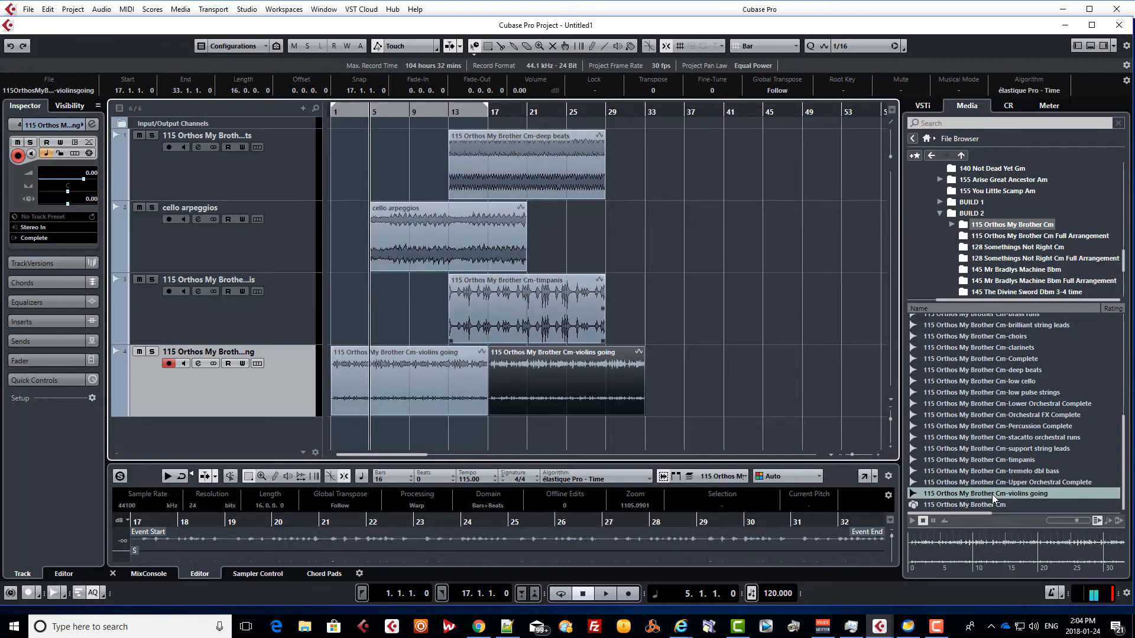
{"action": "key", "text": "Up"}
{"action": "key", "text": "Up"}
{"action": "key", "text": "ctrl+d"}
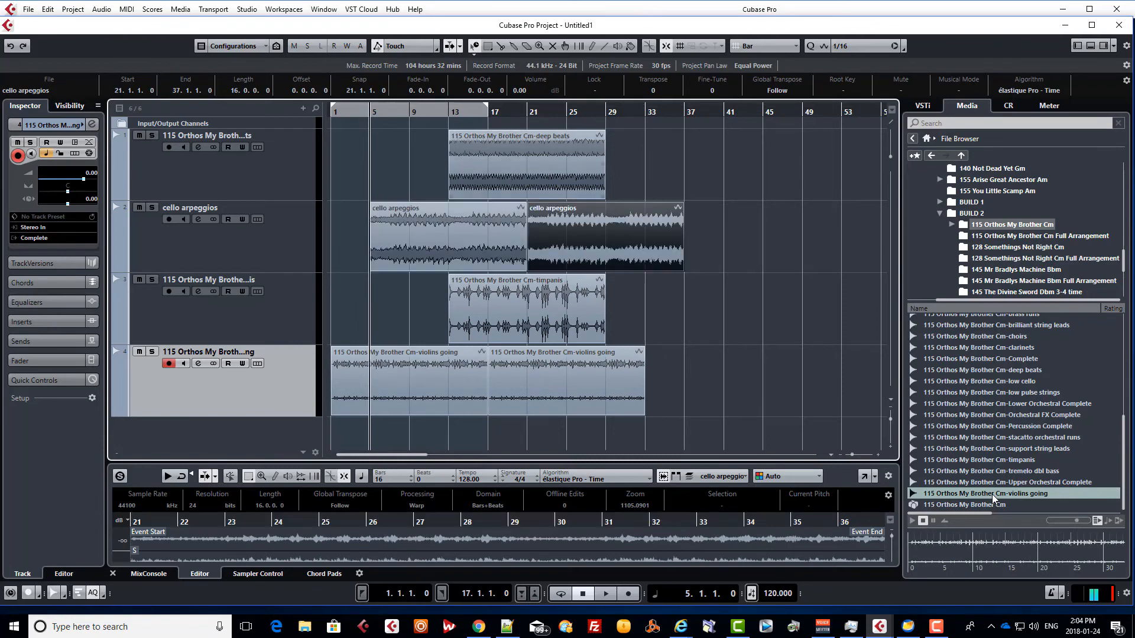
Step: Move the deep beats event to start at bar 25 and play the arrangement past the timpani entry
{"action": "left_click_drag", "start_coordinate": [480, 137], "coordinate": [598, 137]}
{"action": "key", "text": "space"}
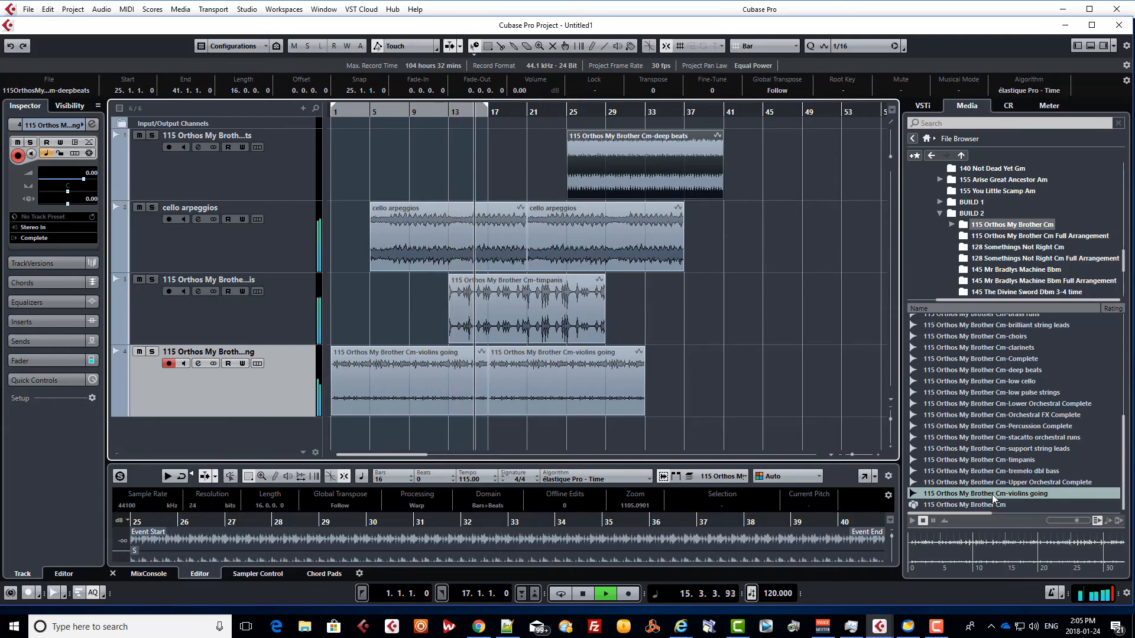
{"action": "key", "text": "space"}
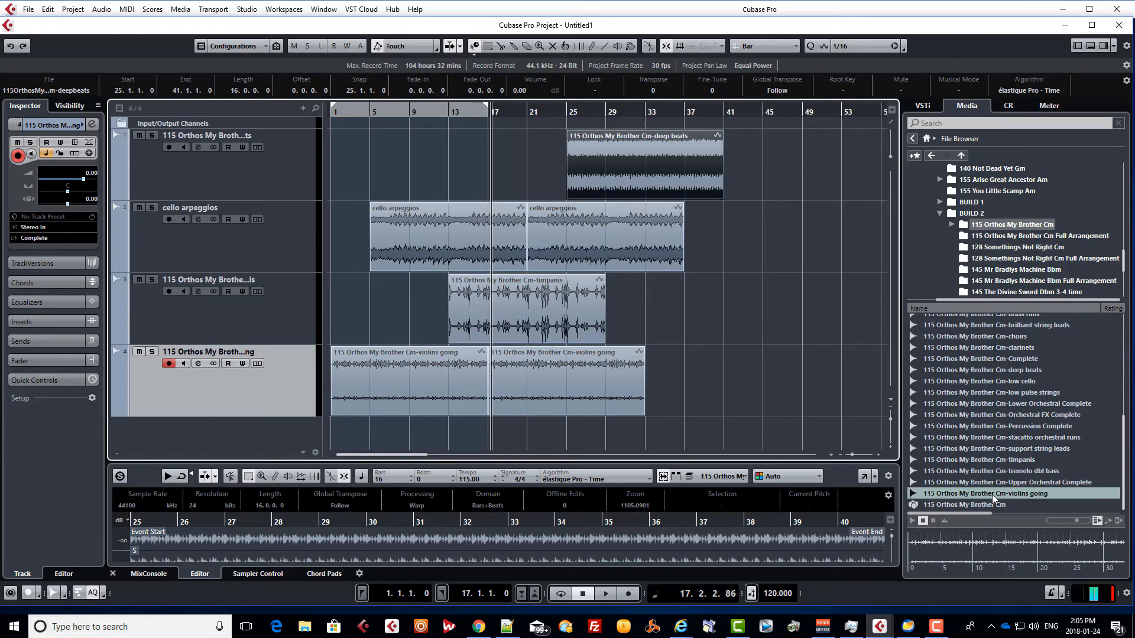
Step: Delete the timpanis event at bar 13 from its track
{"action": "key", "text": "Down"}
{"action": "key", "text": "Down"}
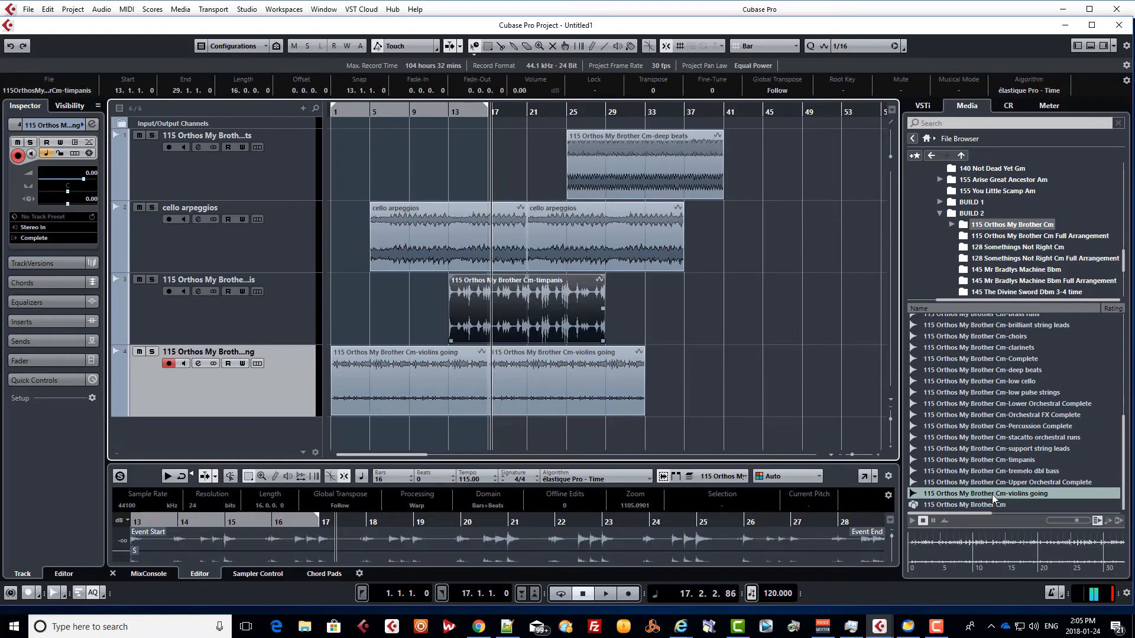
{"action": "key", "text": "Delete"}
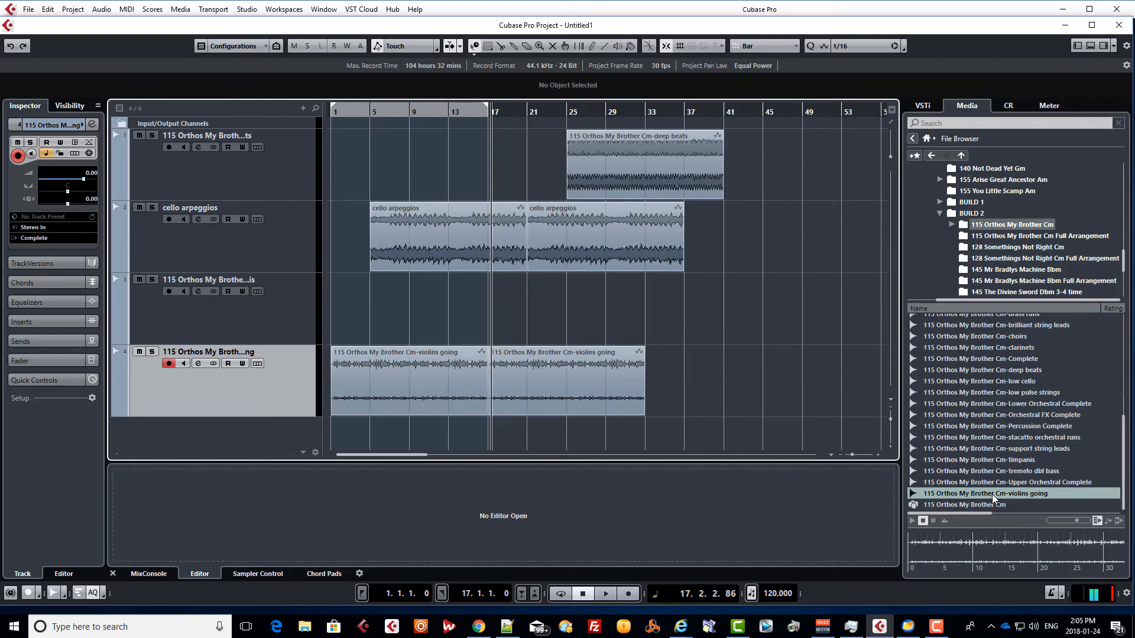
Step: Select the 128 Somethings Not Right Cm folder under BUILD 2 and browse its loops
{"action": "key", "text": "Down"}
{"action": "key", "text": "Down"}
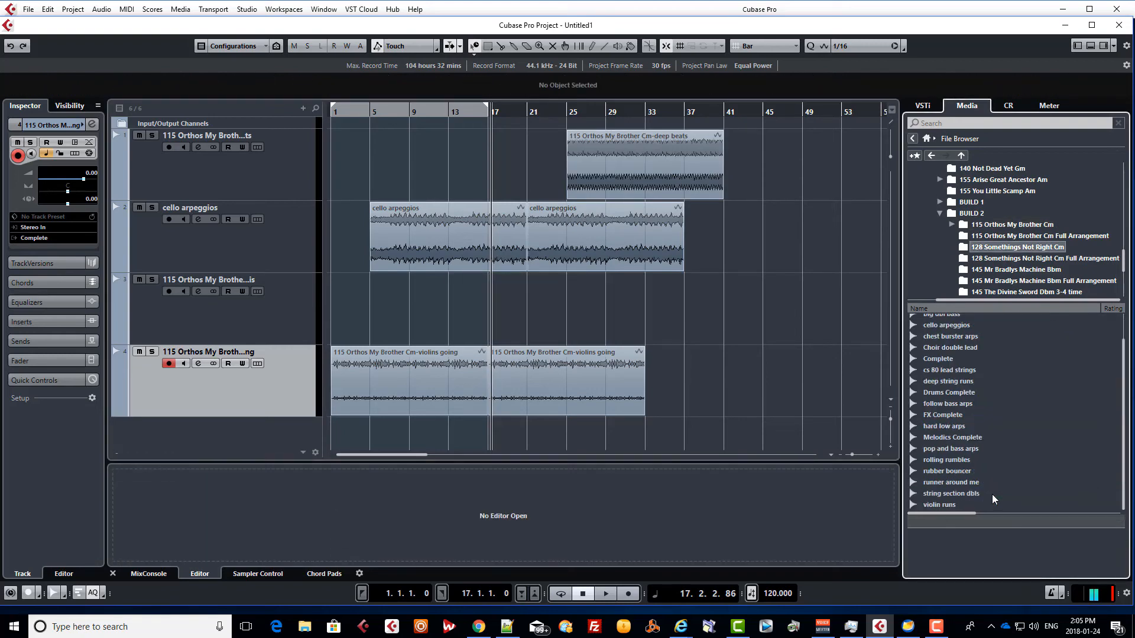
{"action": "scroll", "coordinate": [991, 494], "scroll_direction": "up", "scroll_amount": 1}
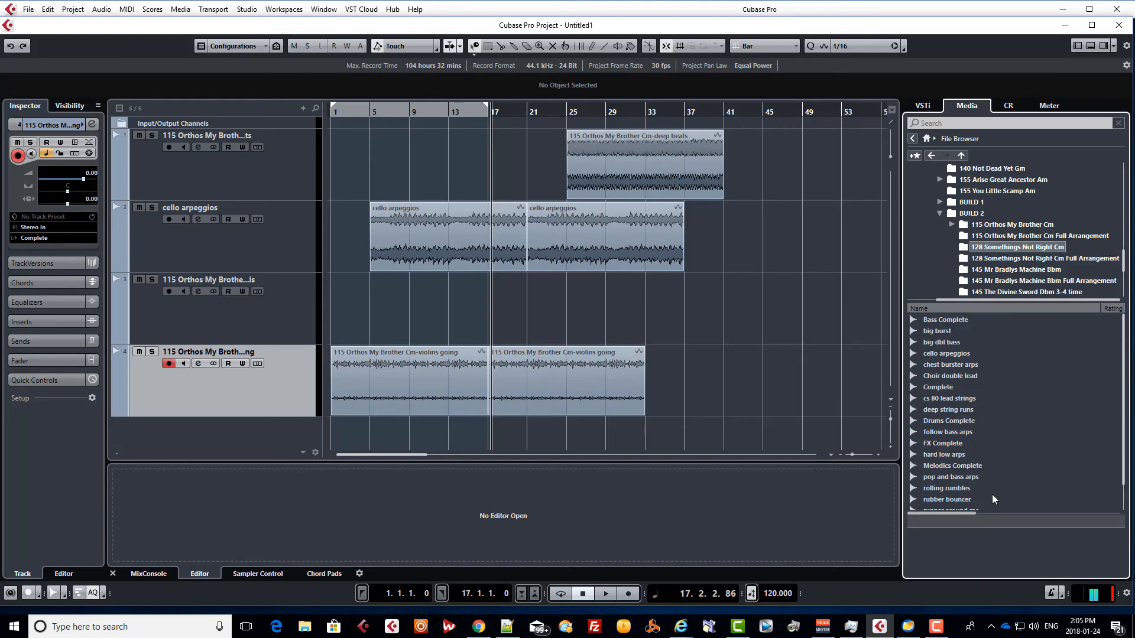
Step: Try the chest burster arps loop at bar 5 on the third track and delete it
{"action": "key", "text": "Return"}
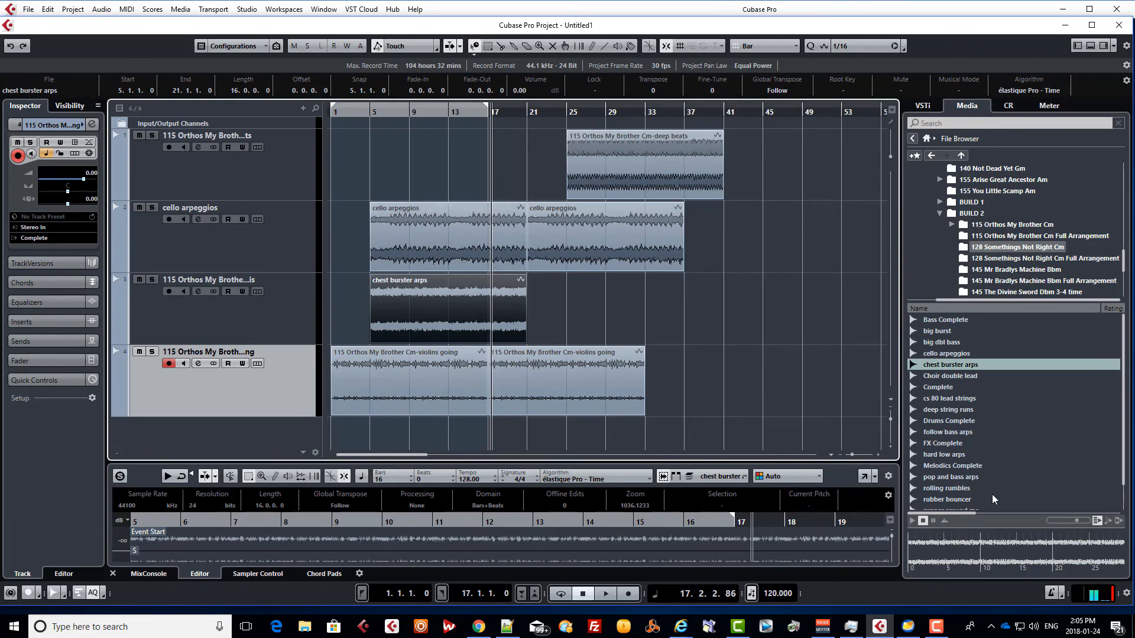
{"action": "key", "text": "Up"}
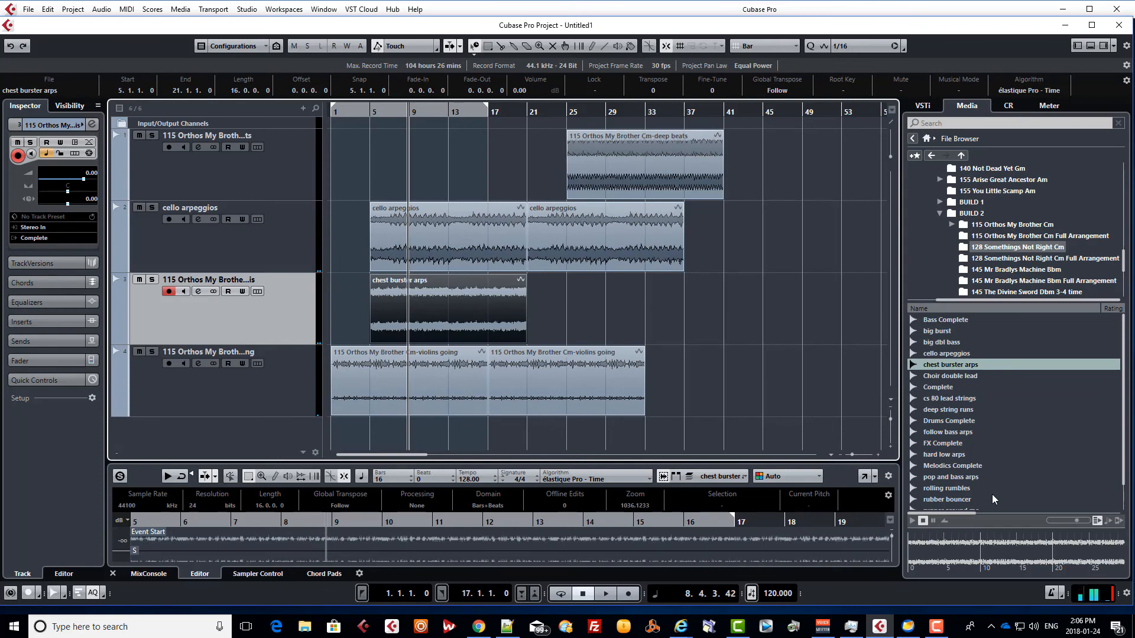
{"action": "key", "text": "Delete"}
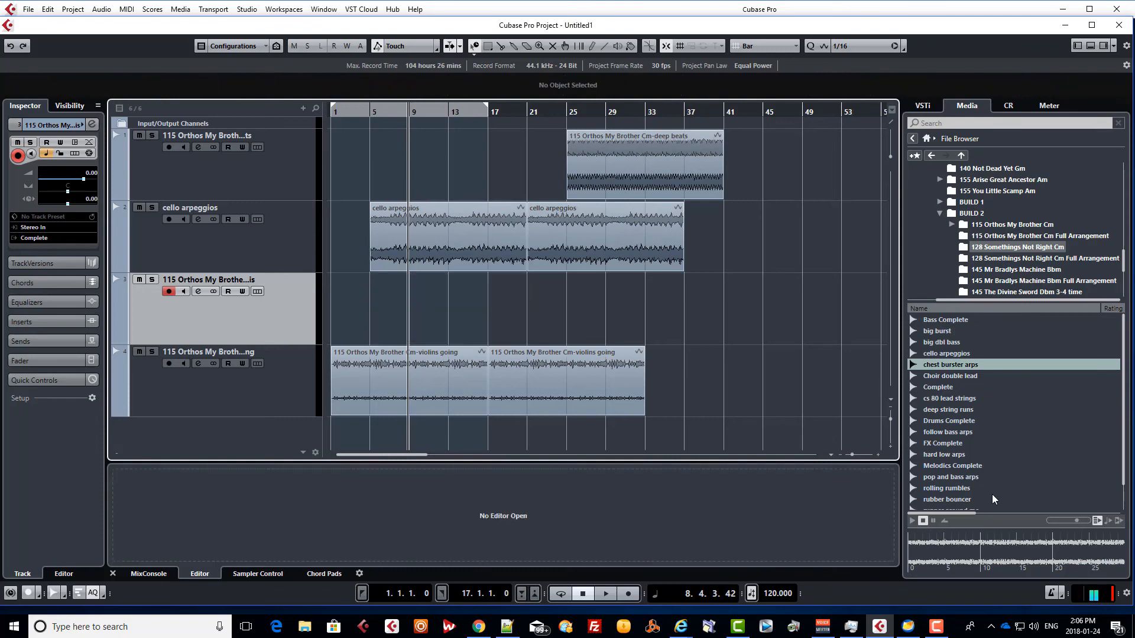
Step: Audition the loops after chest burster arps and place cs 80 lead strings at bar 5 on the third track
{"action": "key", "text": "Down"}
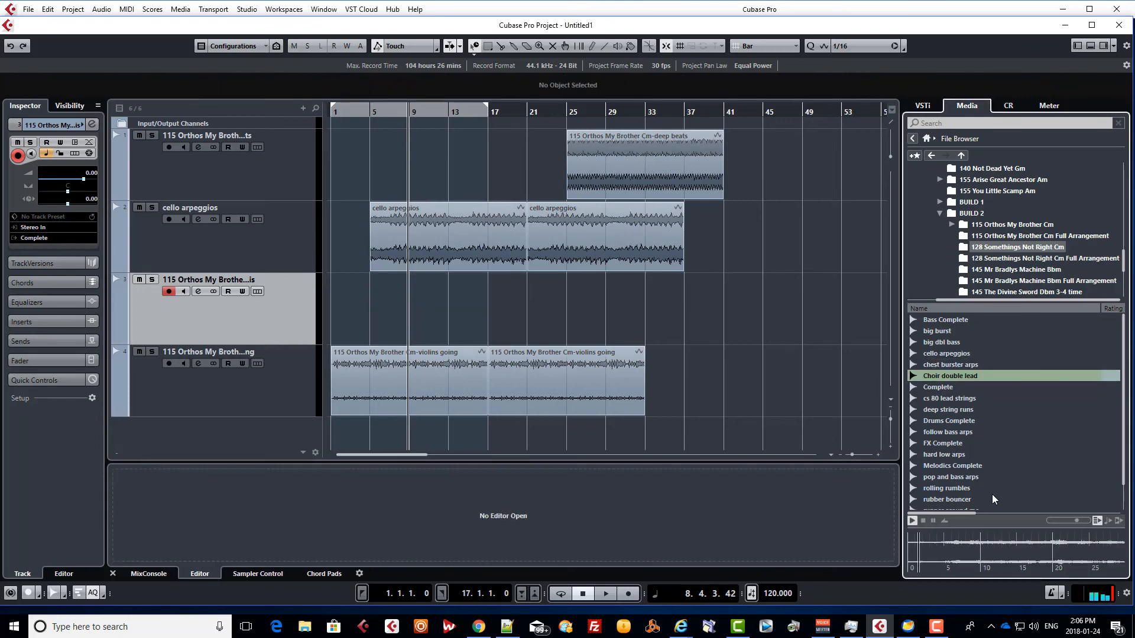
{"action": "key", "text": "Down"}
{"action": "key", "text": "Down"}
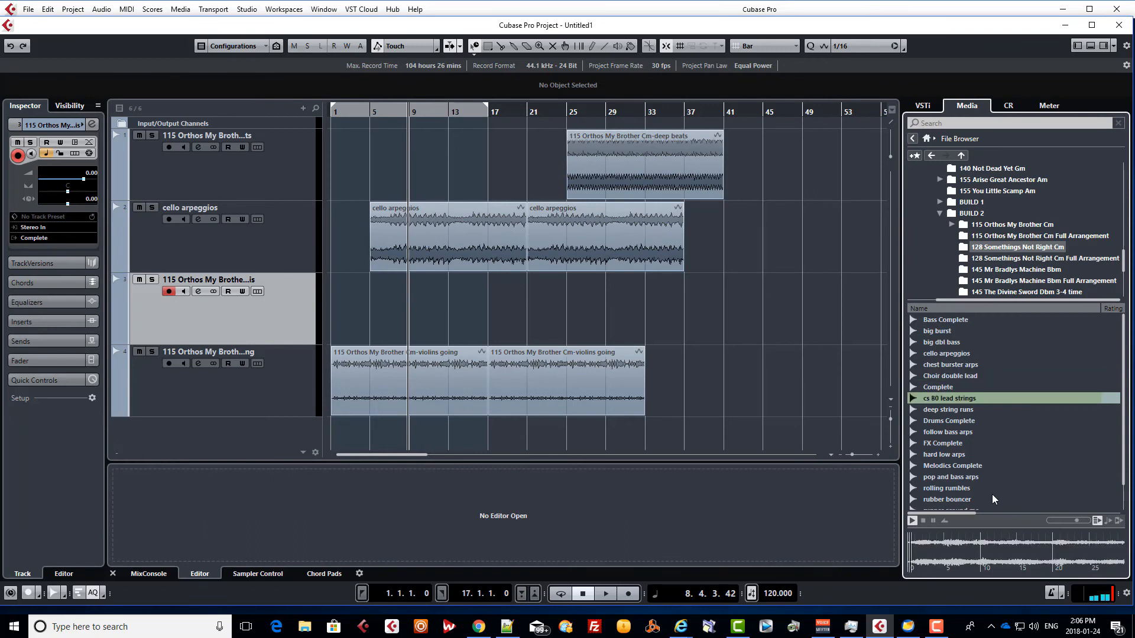
{"action": "left_click_drag", "start_coordinate": [949, 398], "coordinate": [388, 320]}
{"action": "key", "text": "Return"}
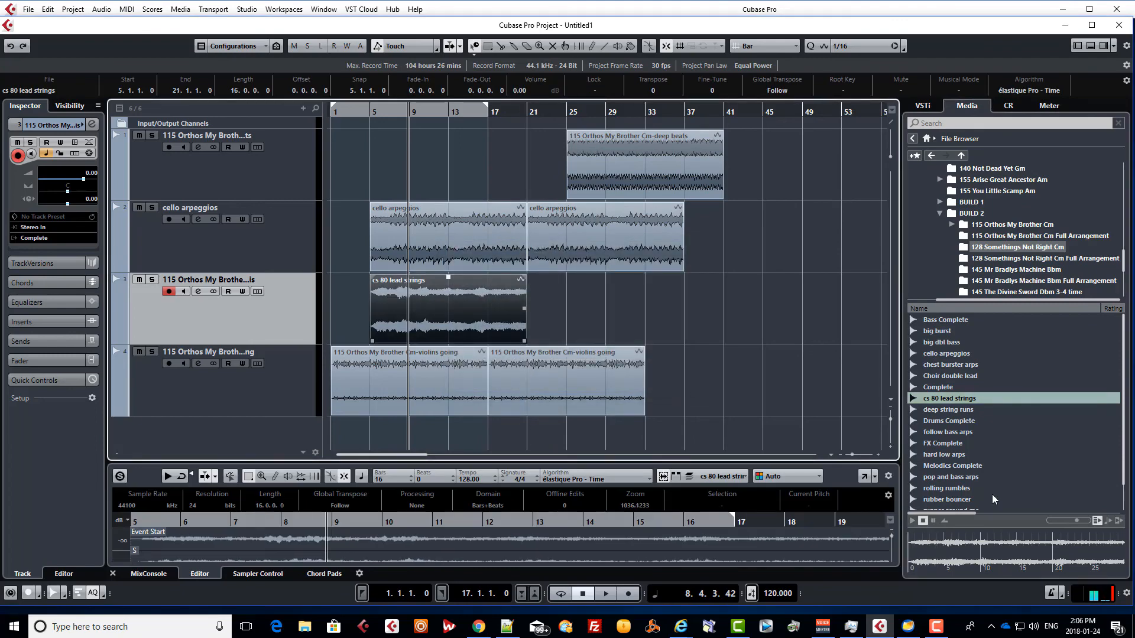
Step: Play the arrangement from the start of the cs 80 lead strings event to about bar 13
{"action": "key", "text": "l"}
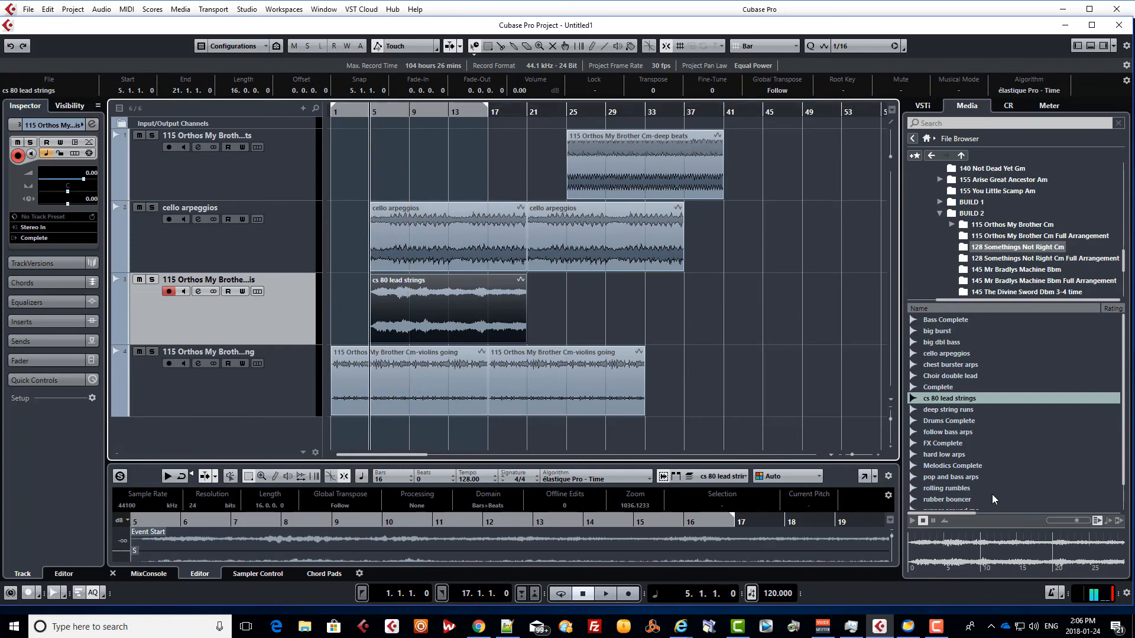
{"action": "key", "text": "space"}
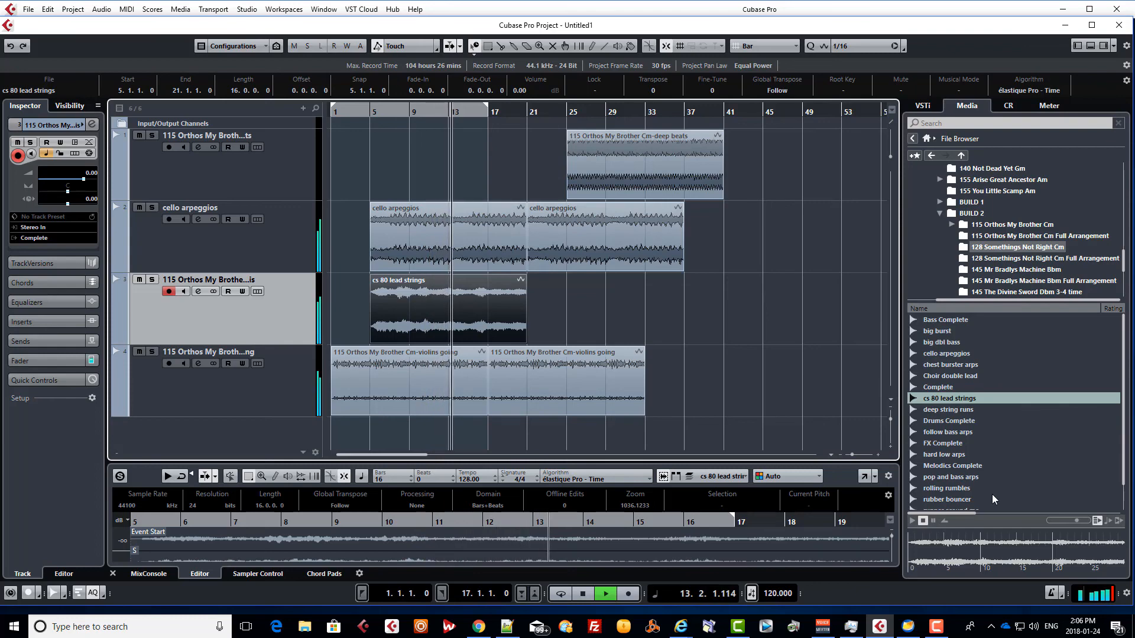
{"action": "key", "text": "space"}
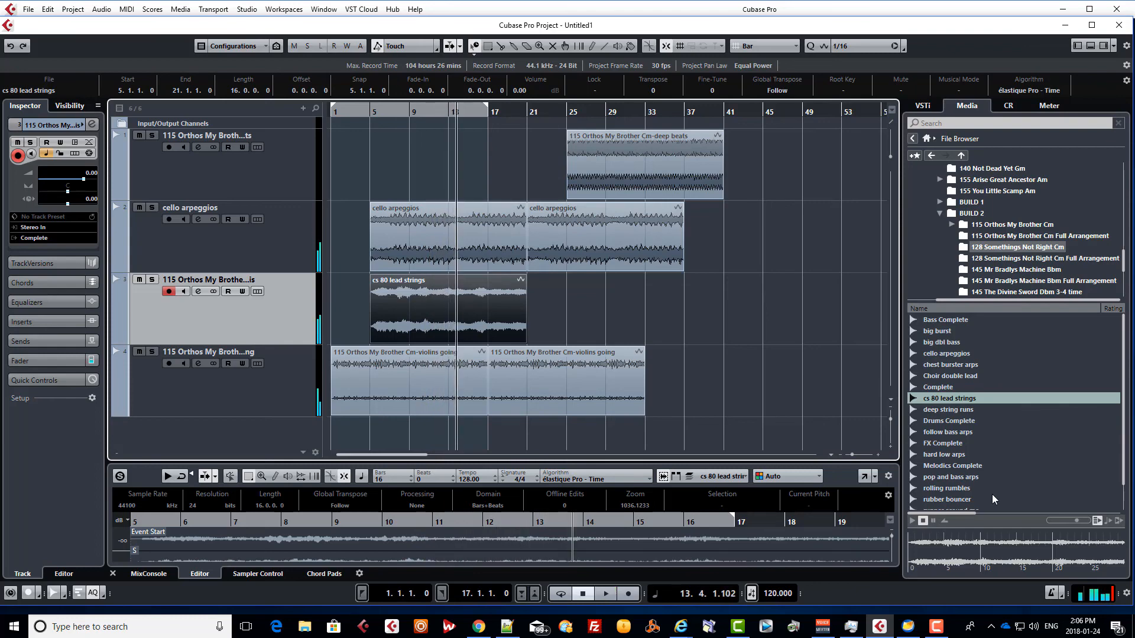